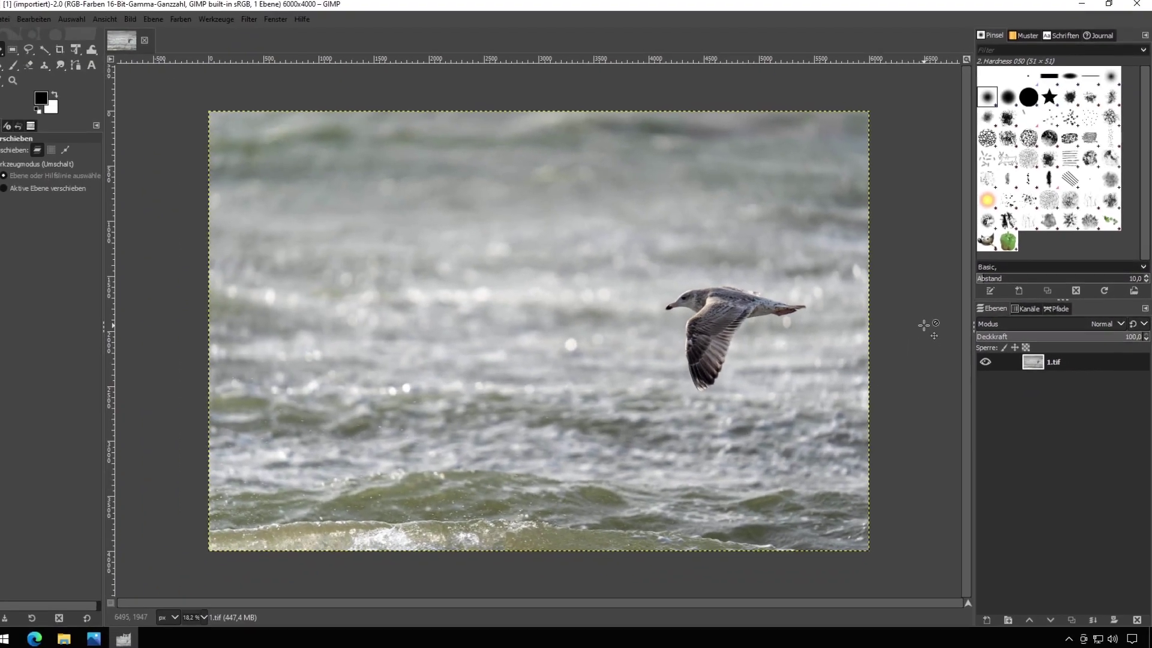
Show the About GIMP dialog confirming version 2.10.32.
click(313, 22)
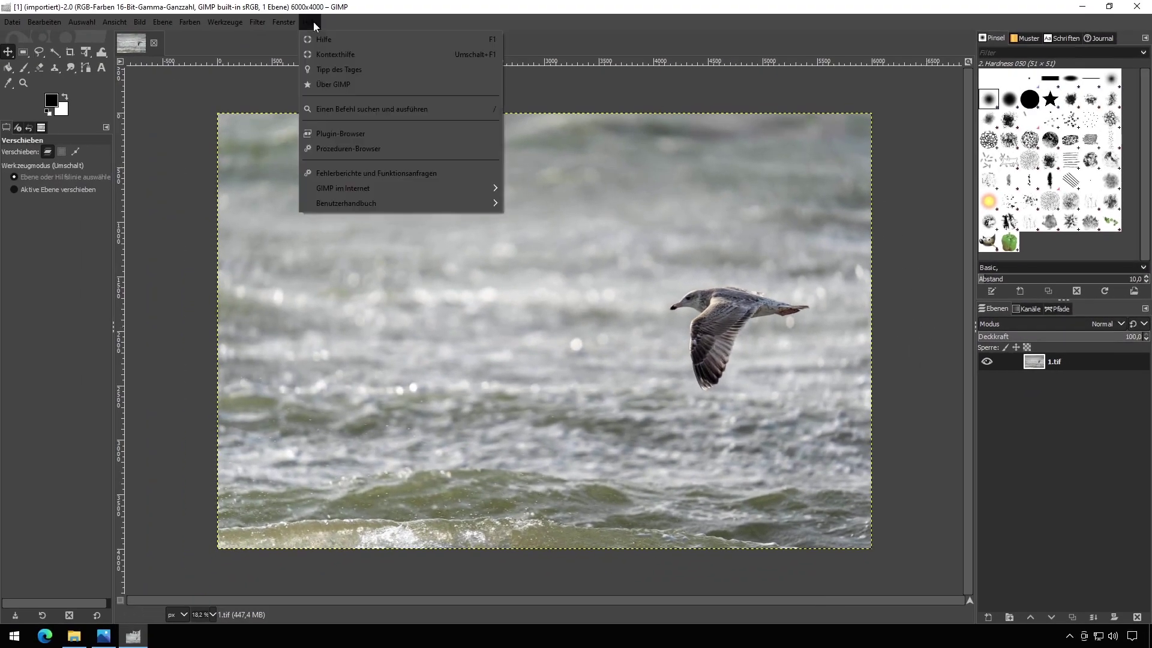
click(330, 84)
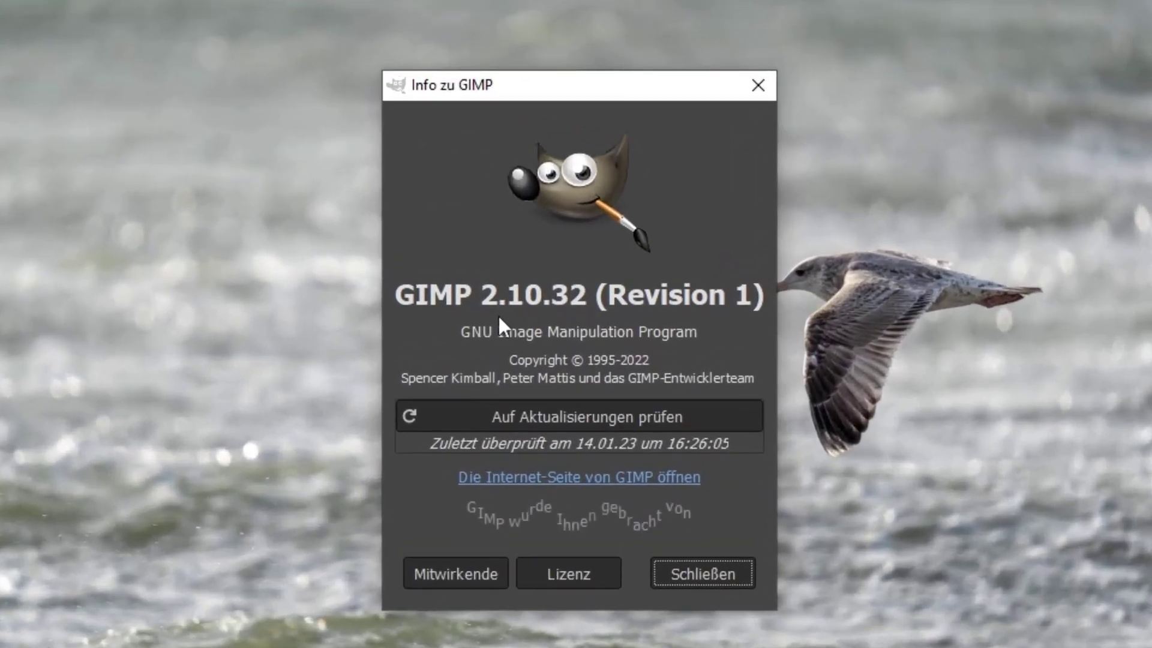
Close the About GIMP dialog to return to the seagull photo.
click(687, 568)
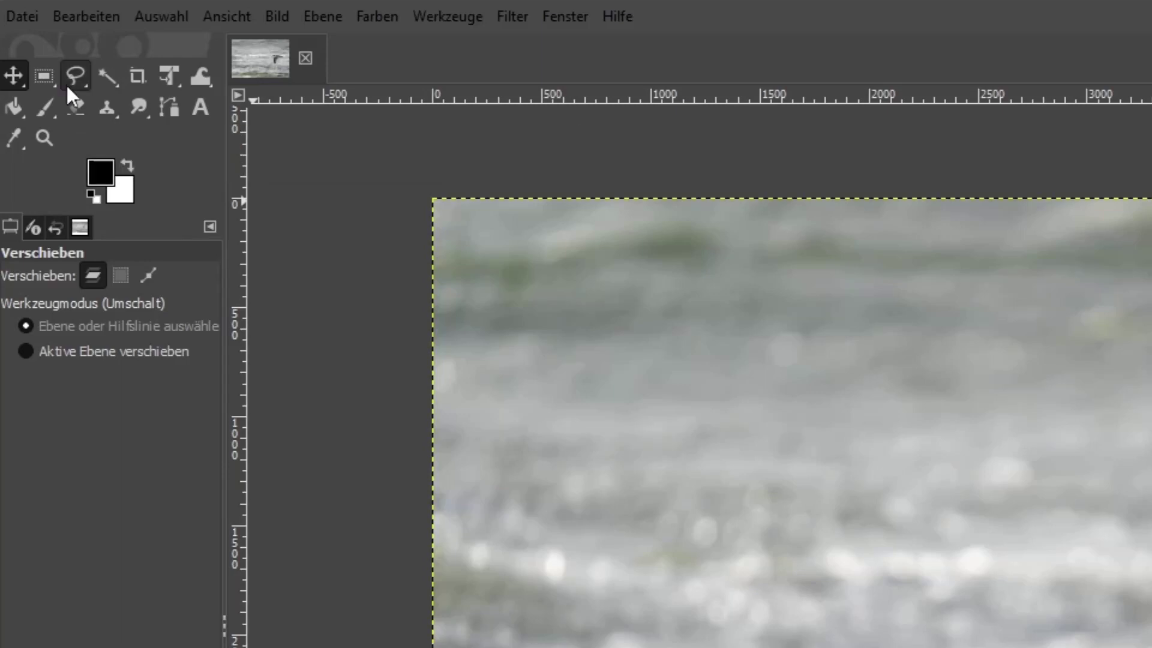
With Foreground Select, zoom in on the gull and draw a rough outline around it.
right_click(70, 76)
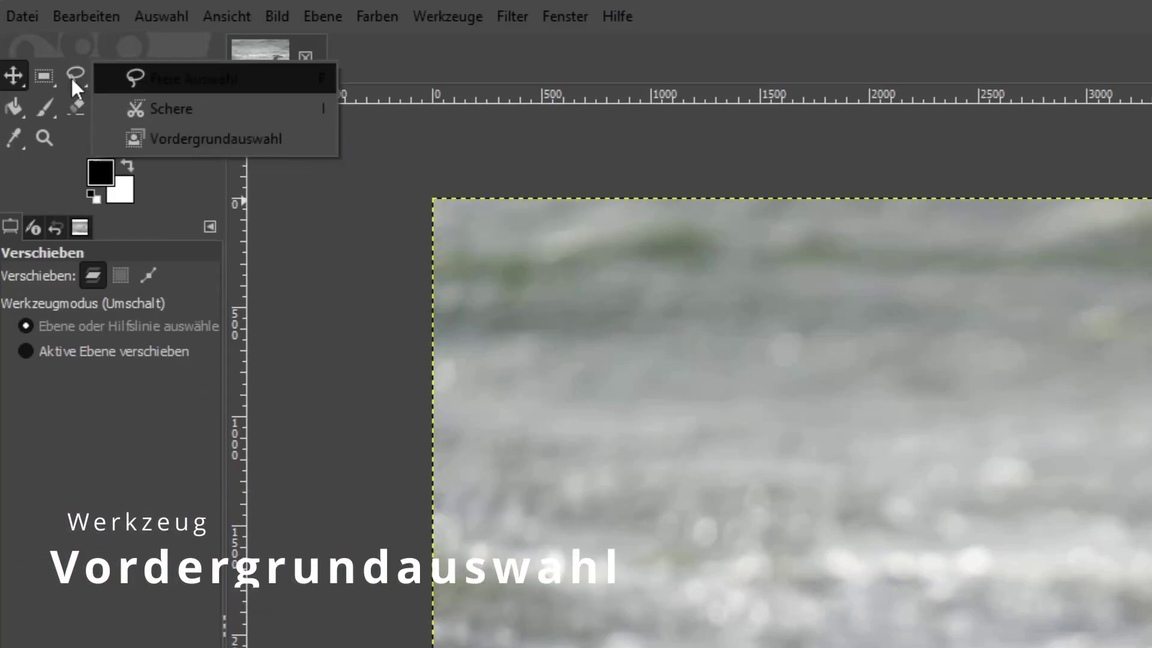
click(172, 142)
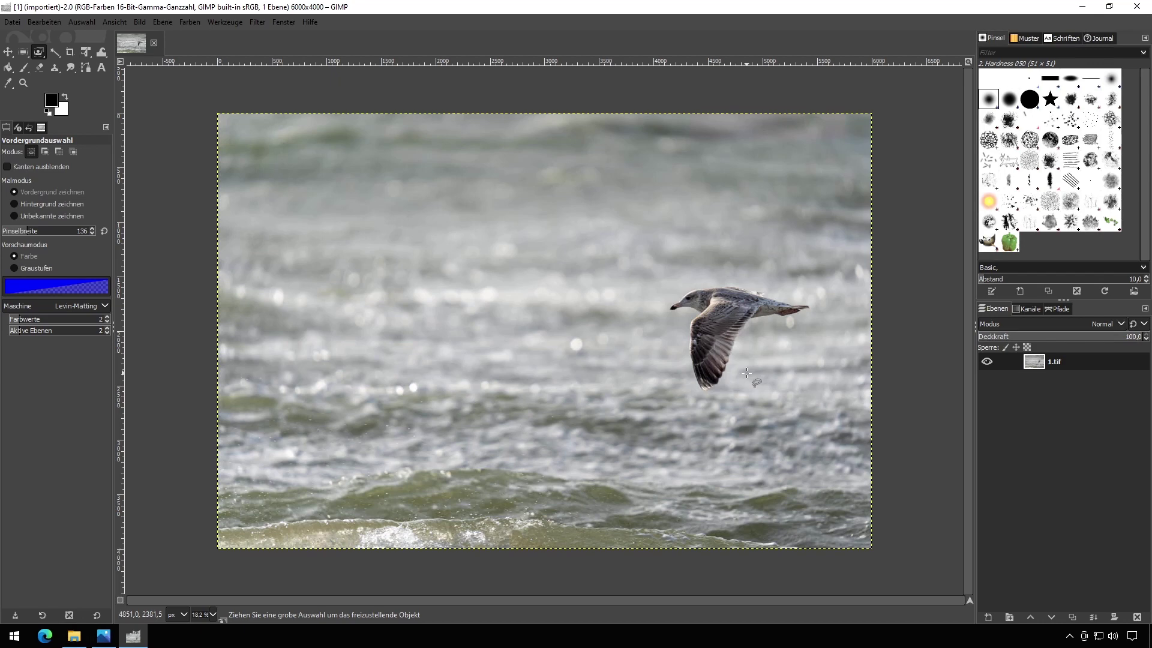
scroll(746, 357, right, 1)
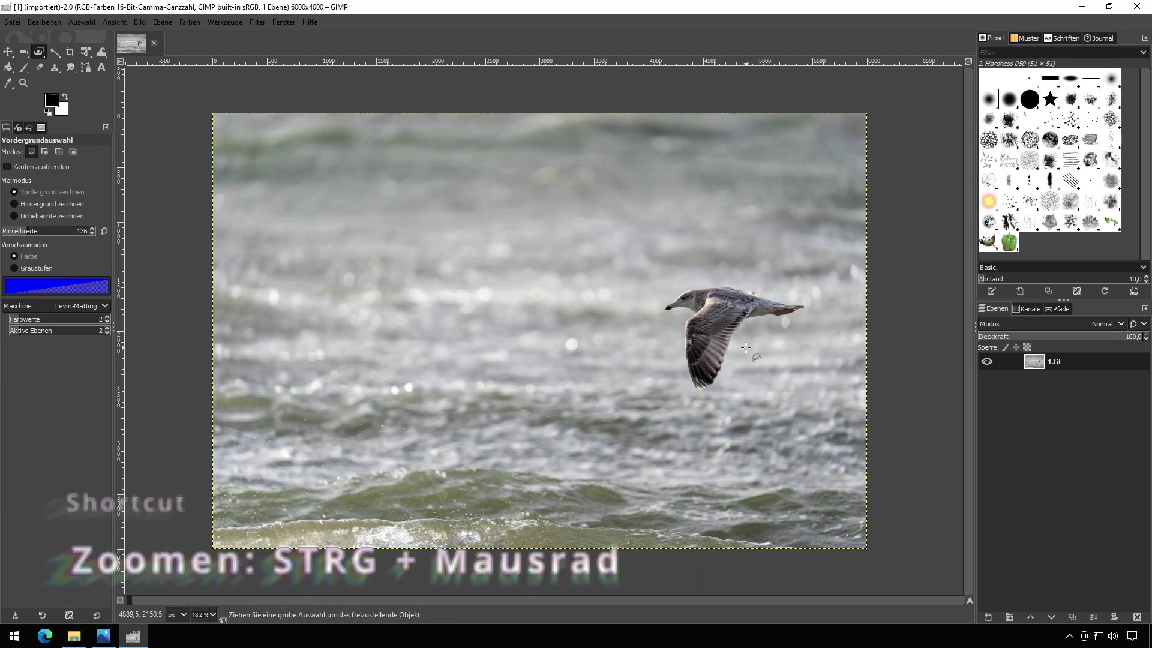
key(ctrl)
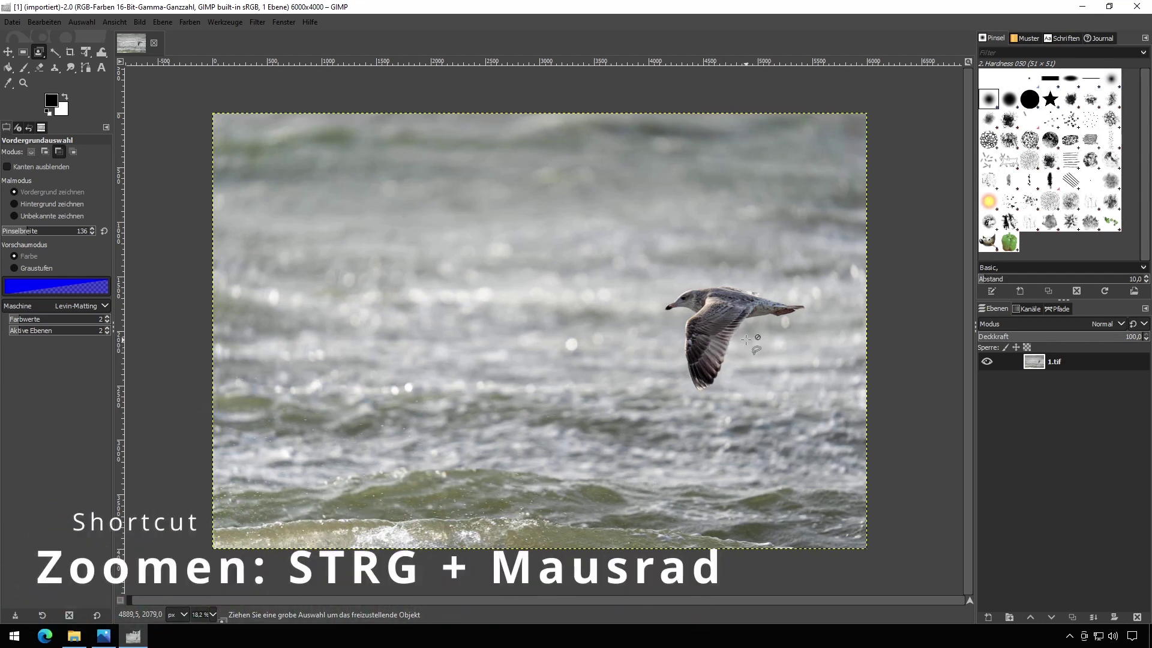
scroll(746, 340, up, 1)
scroll(745, 339, up, 2)
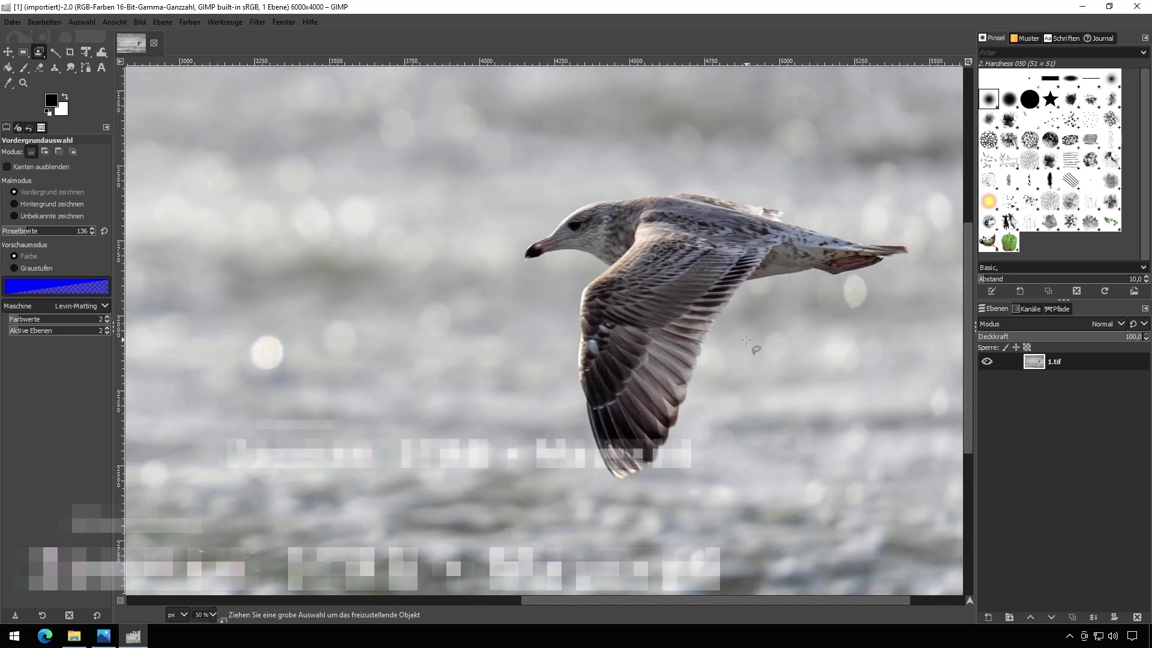
key(space)
drag(742, 326, 632, 362)
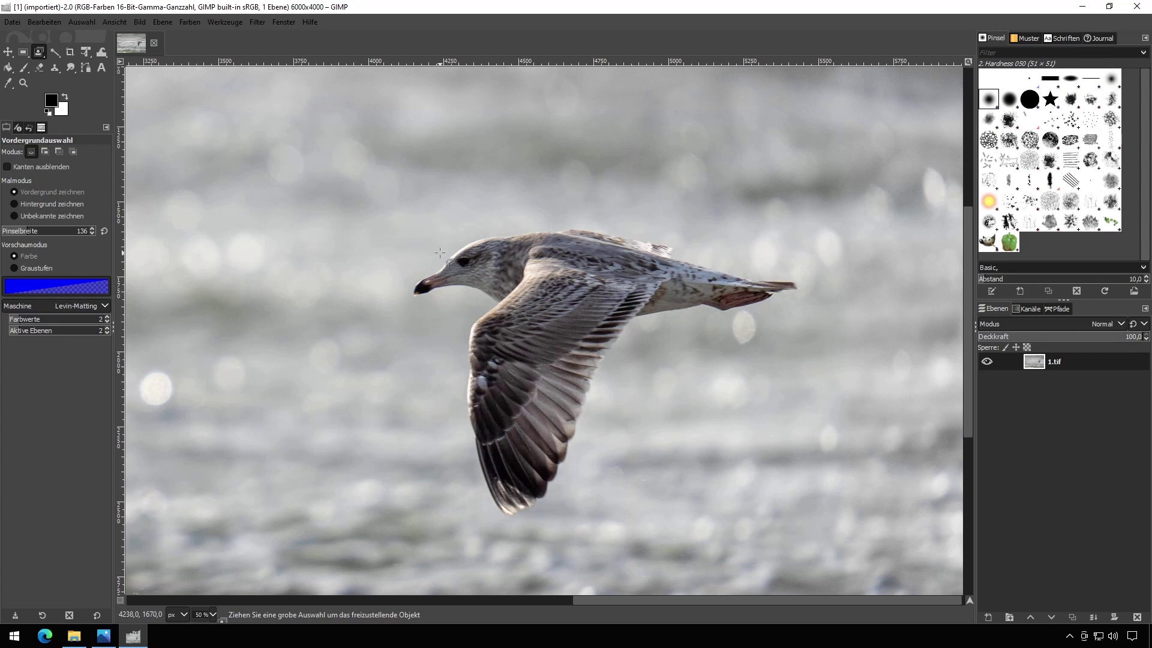
mouse_move(441, 252)
mouse_down()
mouse_move(410, 306)
mouse_move(477, 303)
mouse_move(455, 429)
mouse_move(478, 498)
mouse_move(645, 326)
mouse_move(774, 277)
mouse_move(605, 230)
mouse_move(440, 253)
mouse_up()
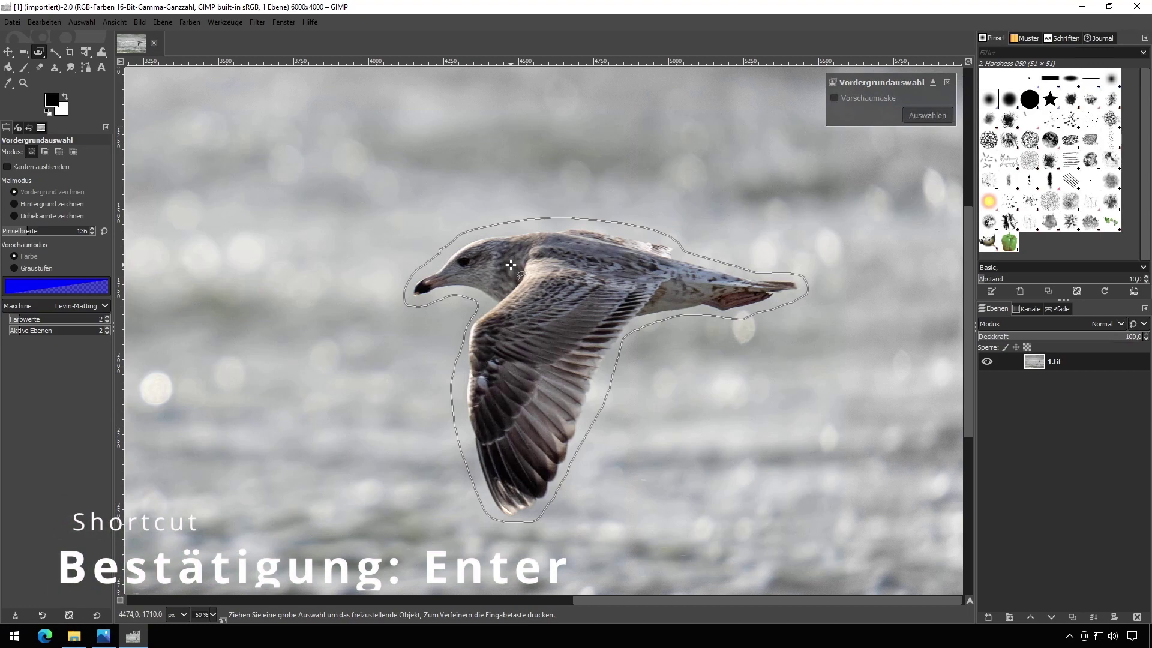
Paint foreground strokes over the seagull's wing, back and head, previewing the separation.
key(Return)
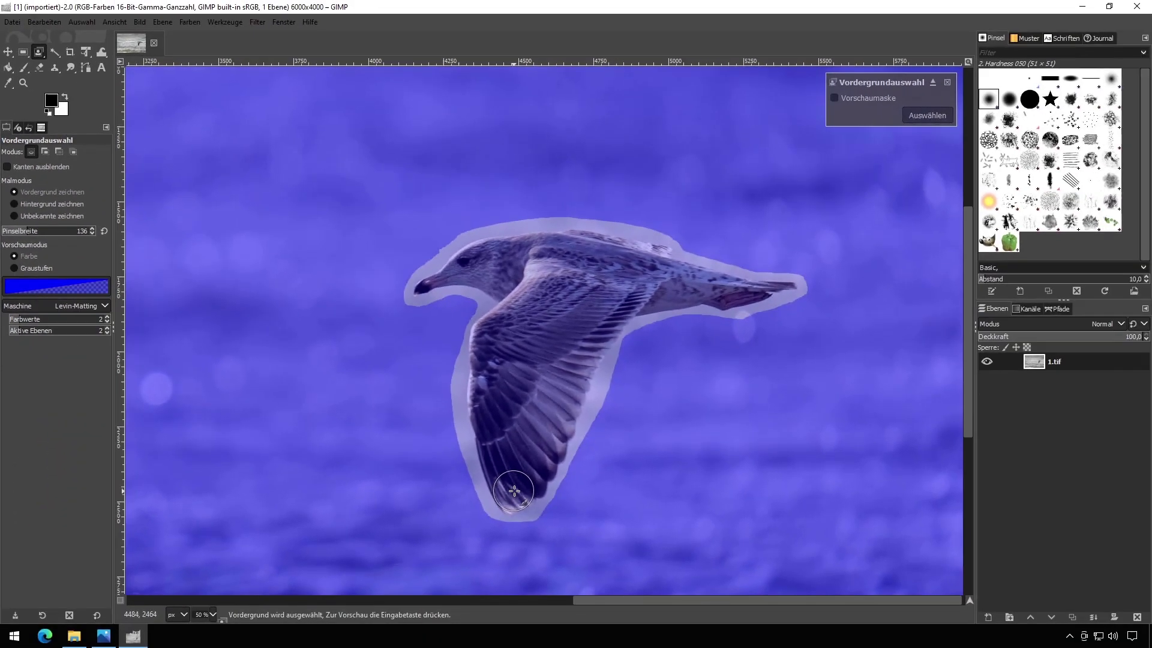
mouse_move(514, 491)
mouse_down()
mouse_move(495, 347)
mouse_move(533, 304)
mouse_move(514, 401)
mouse_move(530, 457)
mouse_up()
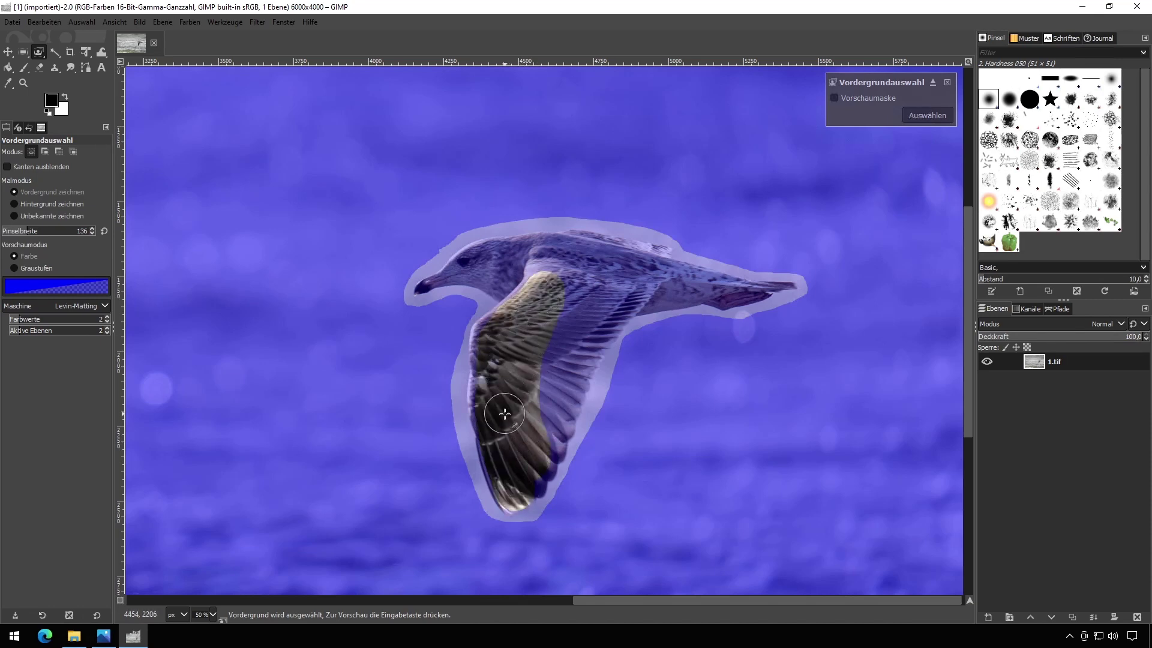
drag(504, 414, 527, 471)
mouse_move(526, 473)
mouse_down()
mouse_move(568, 316)
mouse_move(576, 336)
mouse_move(553, 386)
mouse_move(618, 292)
mouse_move(658, 283)
mouse_move(630, 265)
mouse_move(550, 262)
mouse_move(505, 278)
mouse_move(635, 260)
mouse_move(663, 274)
mouse_up()
key(Return)
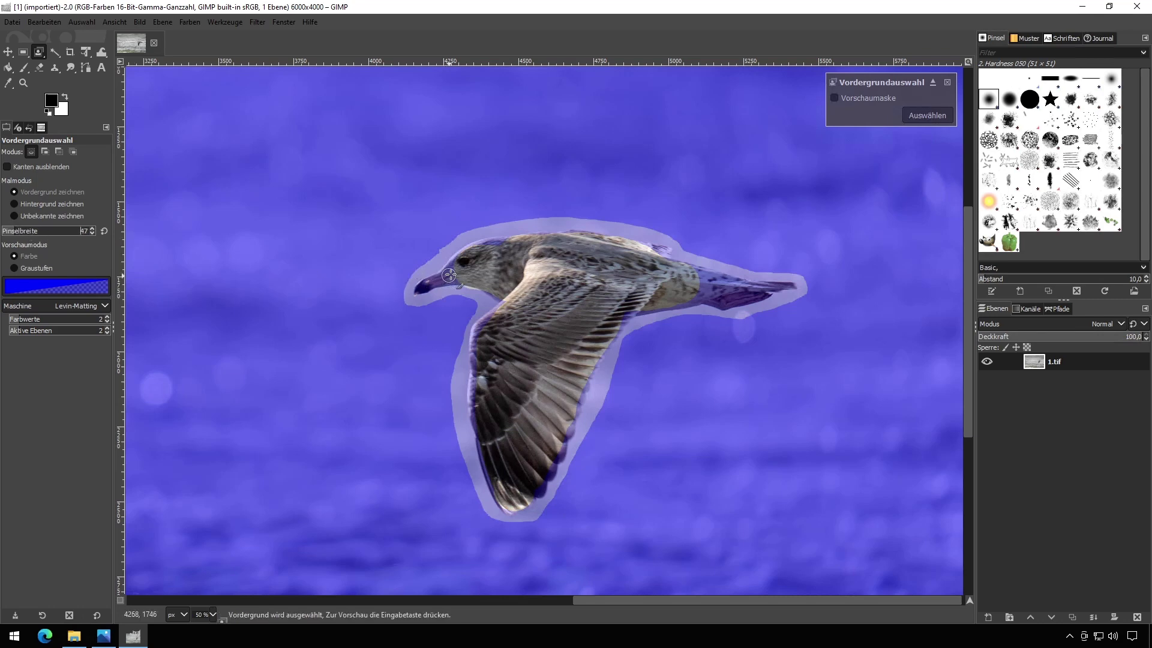
mouse_move(453, 274)
mouse_down()
mouse_move(521, 241)
mouse_move(743, 294)
mouse_move(627, 307)
mouse_up()
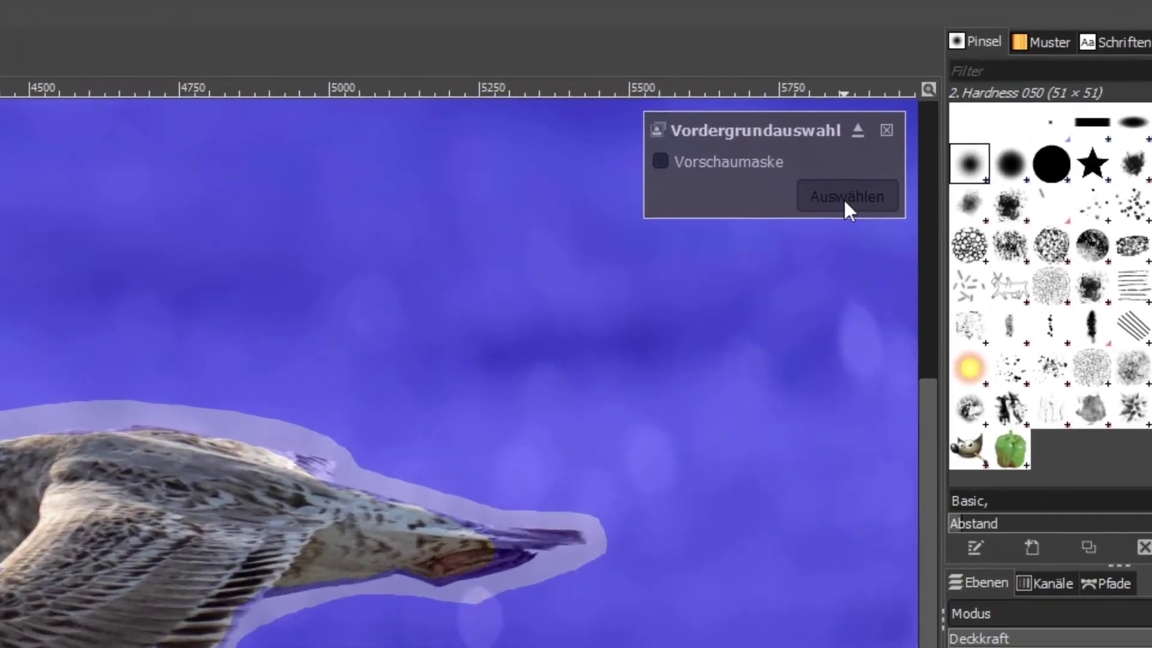
Select the marked gull, copy and paste it, and make the paste a new layer.
click(844, 198)
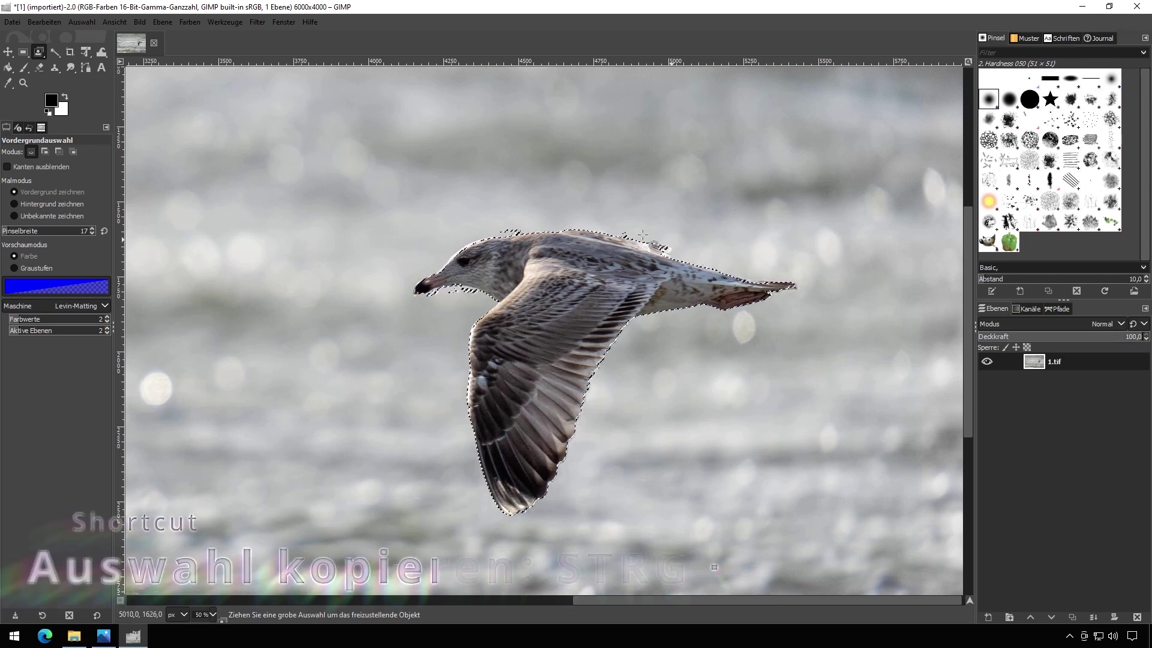
key(ctrl+c)
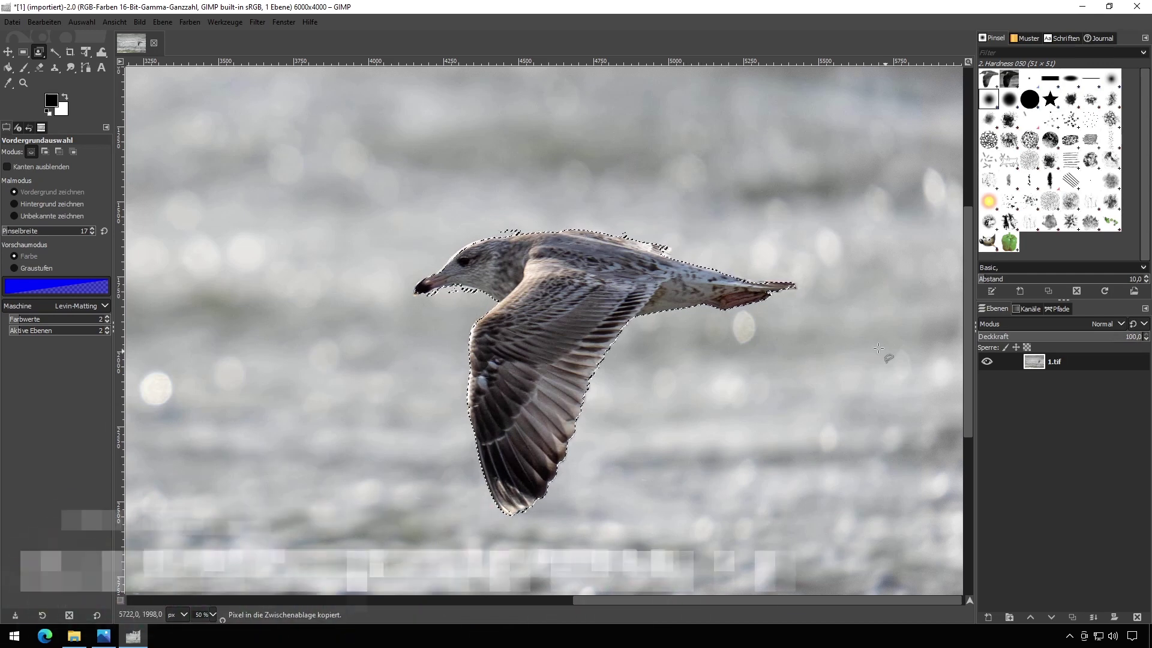
key(ctrl+v)
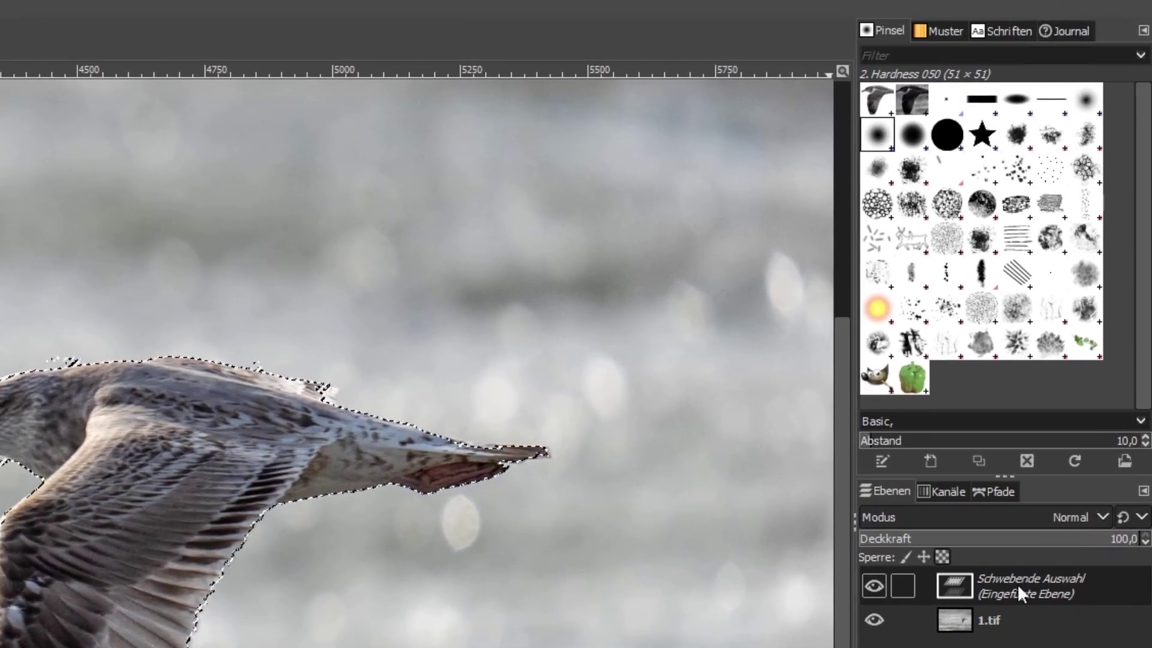
right_click(1017, 584)
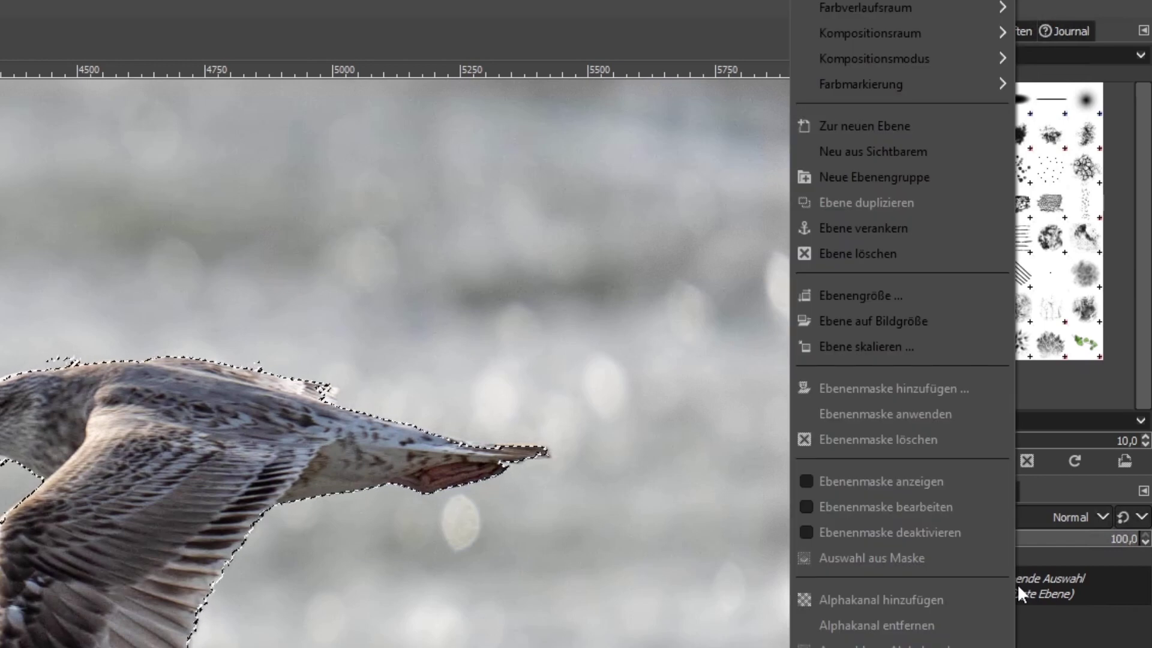
click(858, 133)
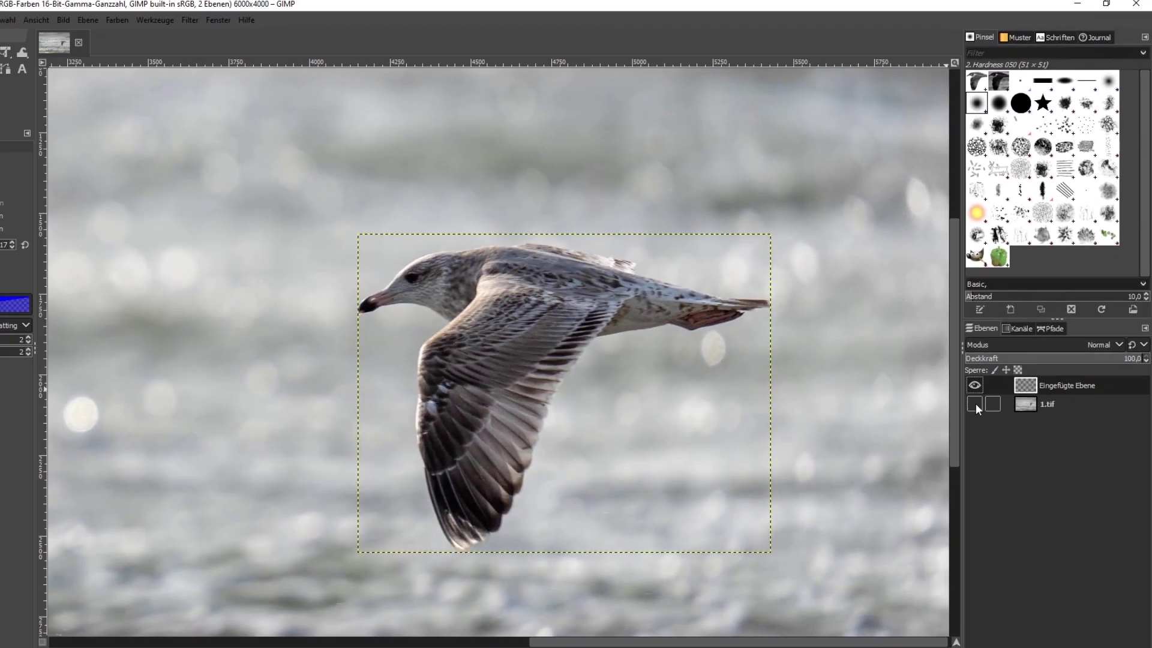
Check the cut-out by toggling layer visibility, then fit the image in the window.
click(874, 610)
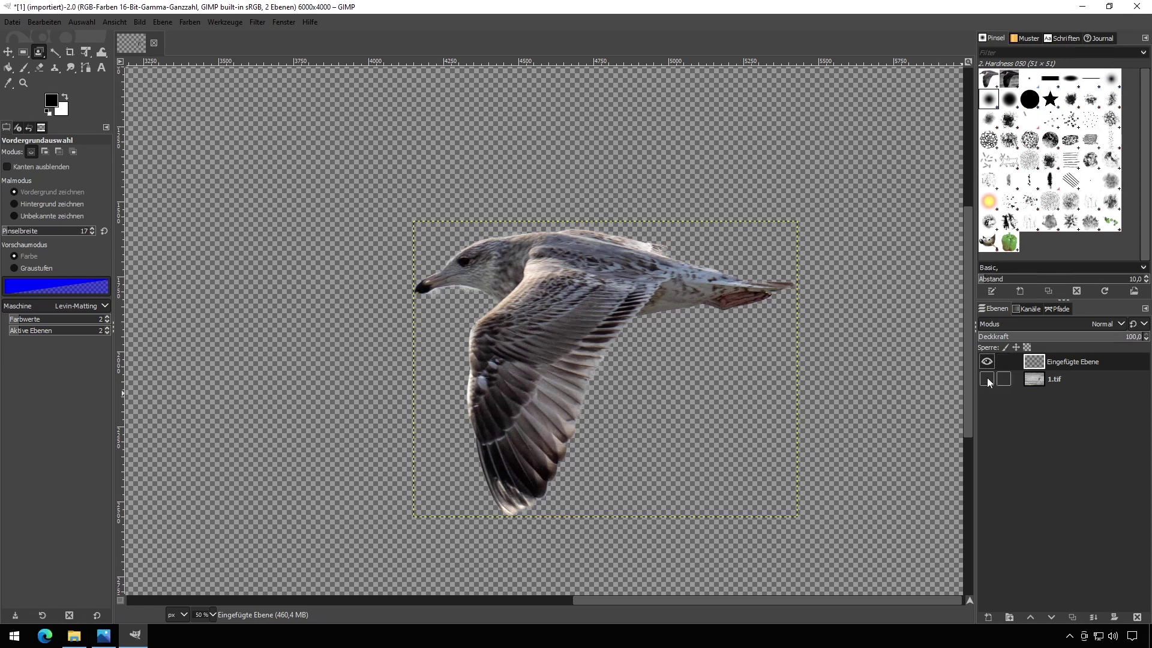
click(987, 378)
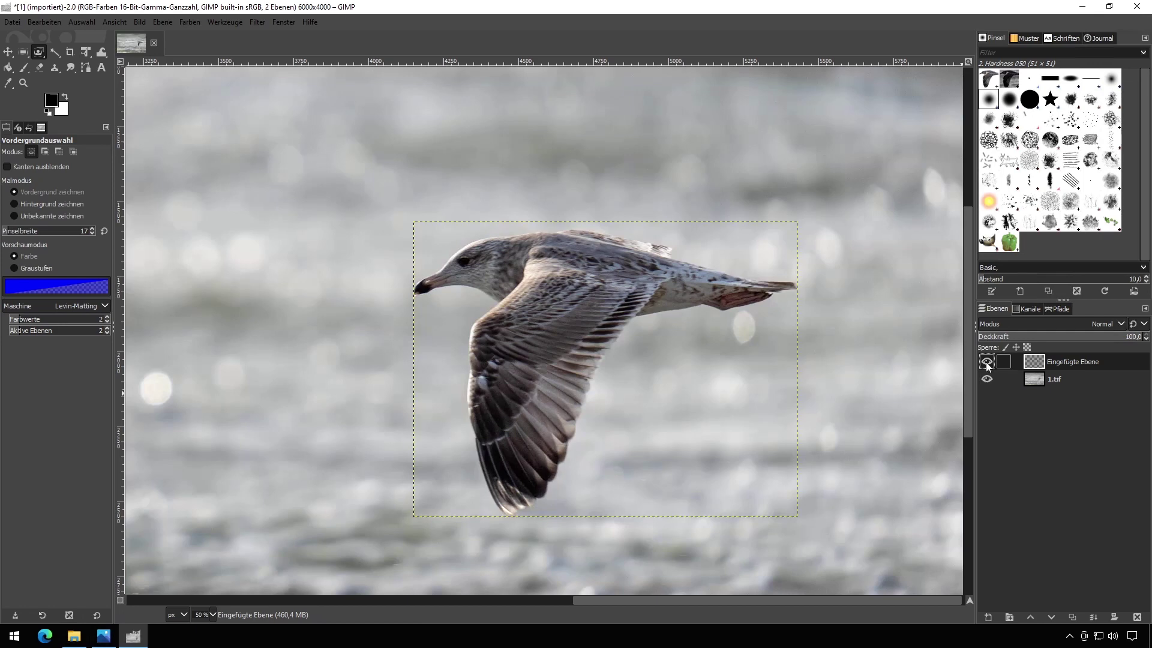
click(987, 363)
scroll(352, 323, down, 3)
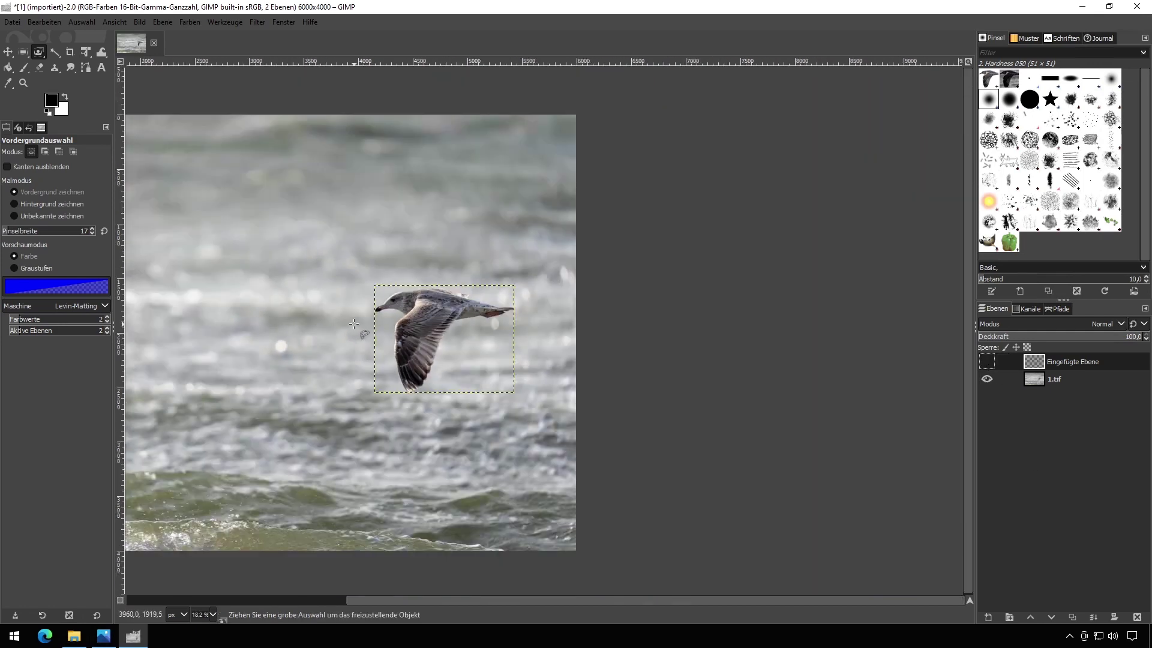
key(shift+j)
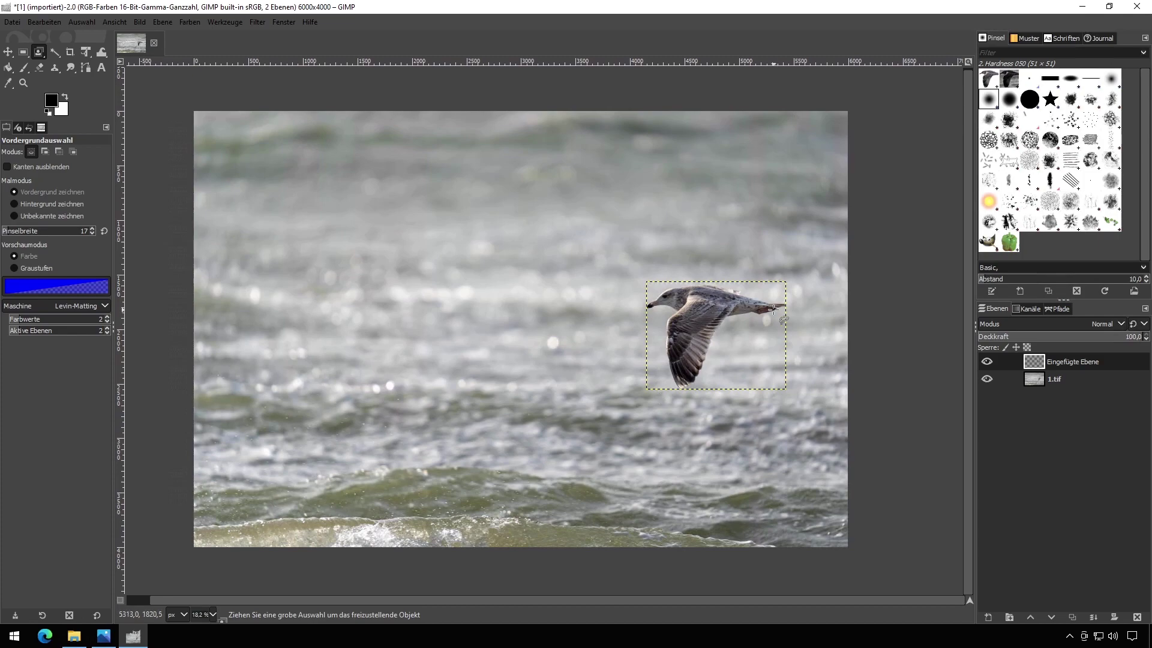
On layer 1.tif, switch to the Heal tool with brush size 325.
click(1007, 377)
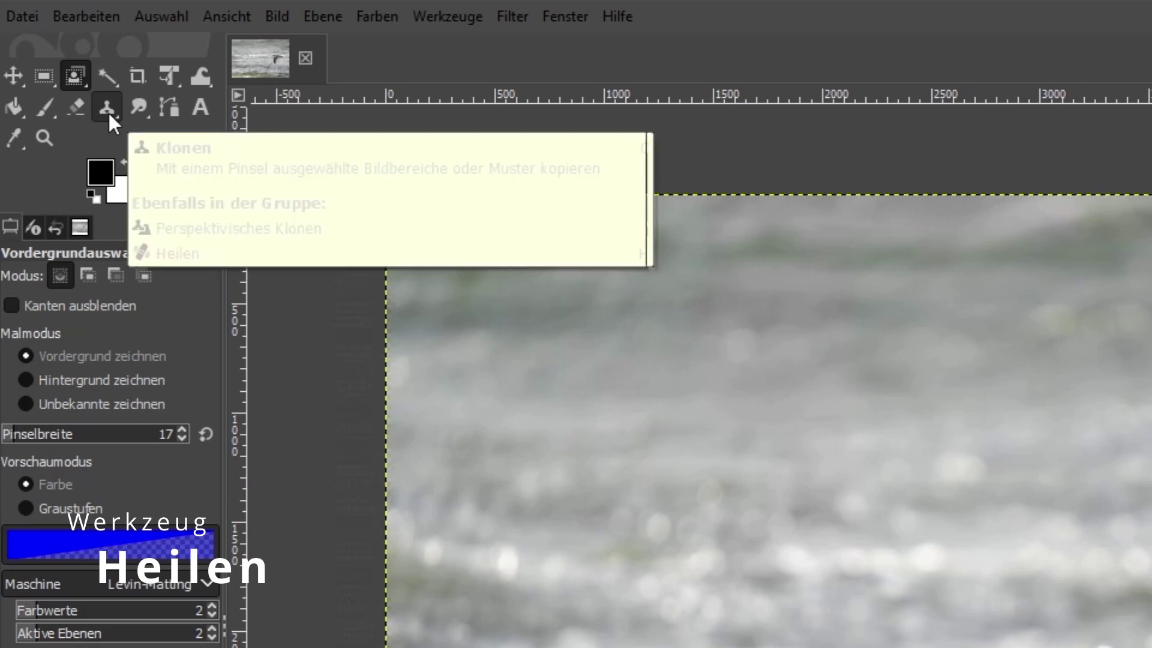
right_click(108, 109)
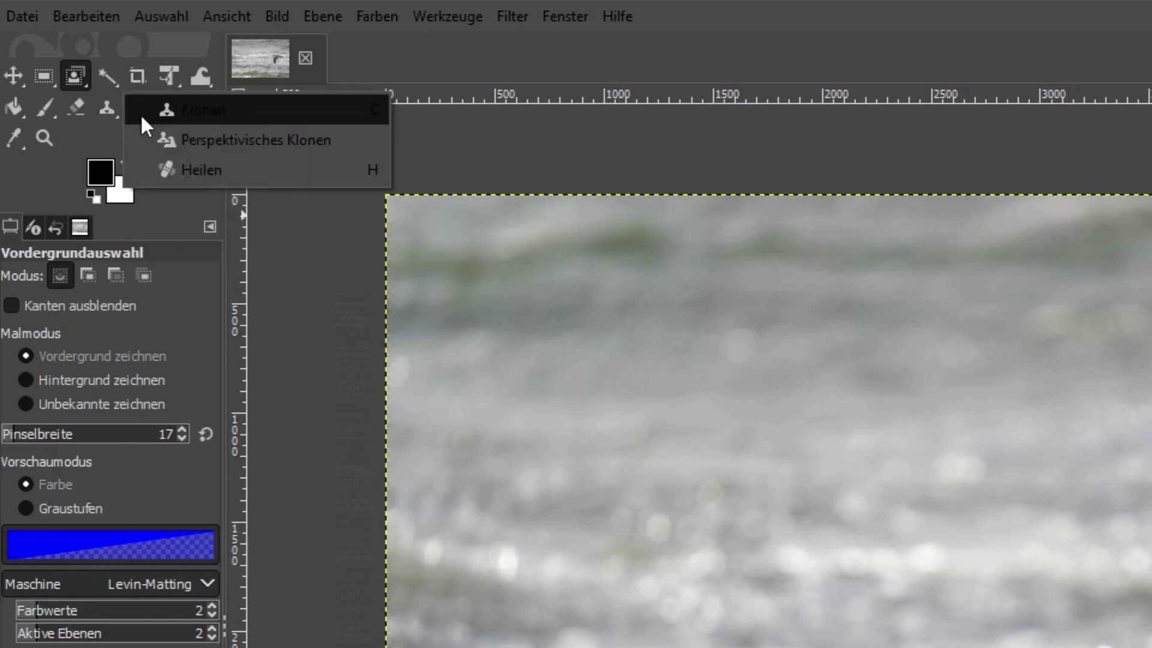
click(200, 167)
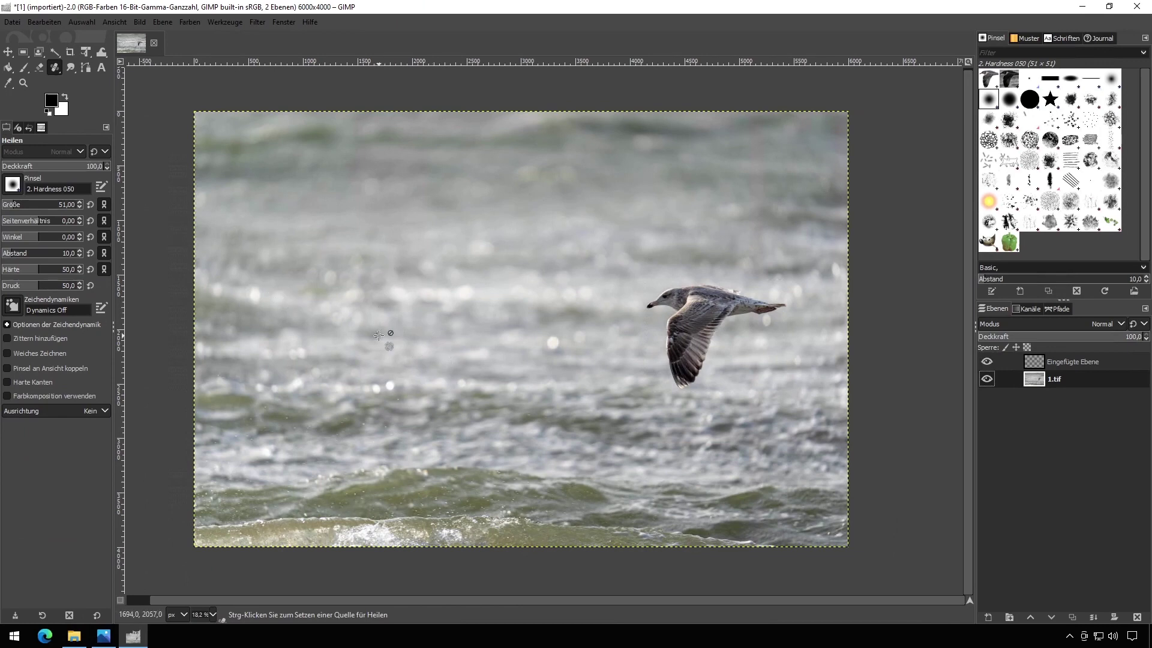
click(26, 205)
drag(26, 205, 40, 205)
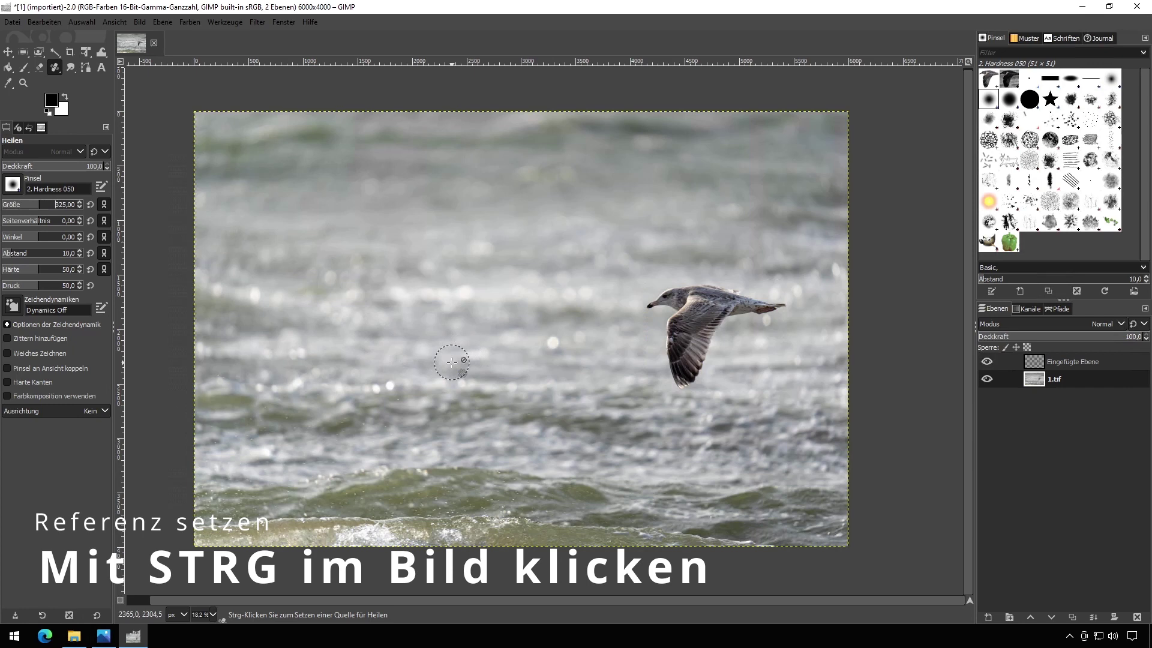
Sample water left of the gull and heal its wing tip, hiding the cut-out layer.
ctrl+click(358, 360)
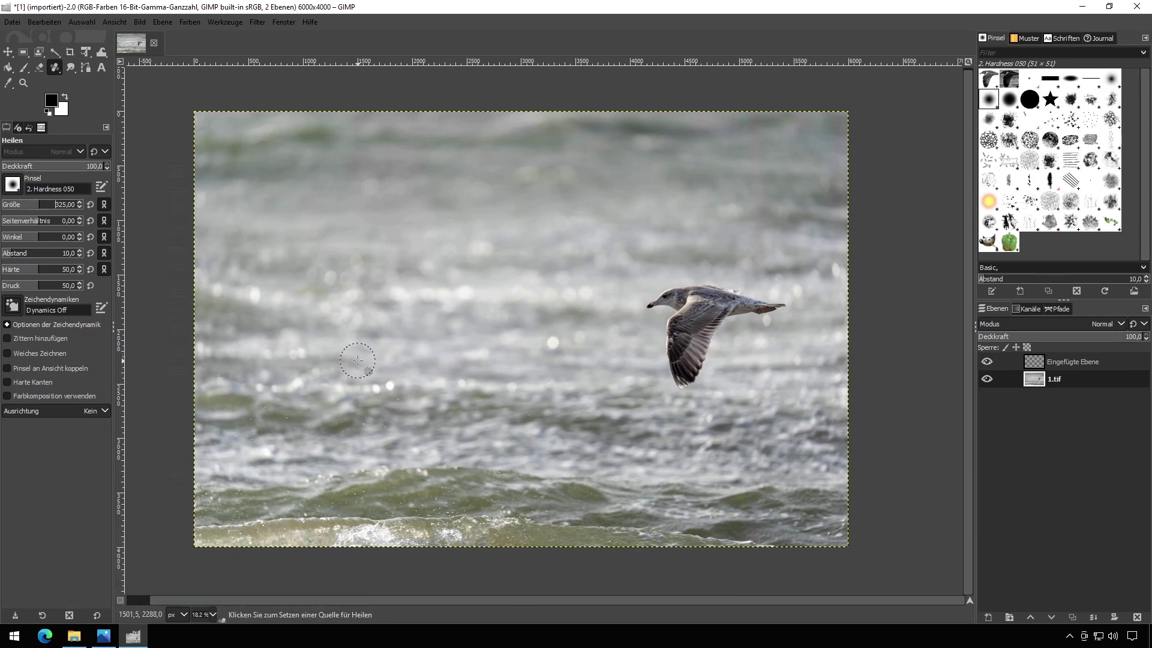
click(405, 359)
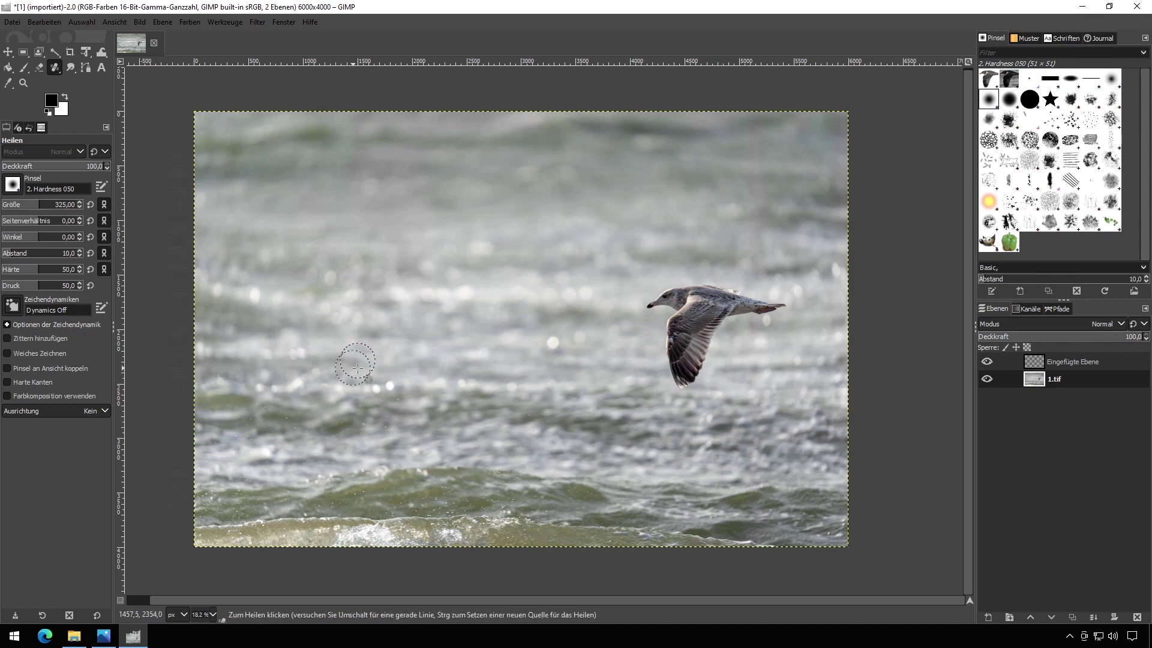
mouse_move(659, 356)
mouse_down()
mouse_move(729, 298)
mouse_move(597, 321)
mouse_up()
click(987, 361)
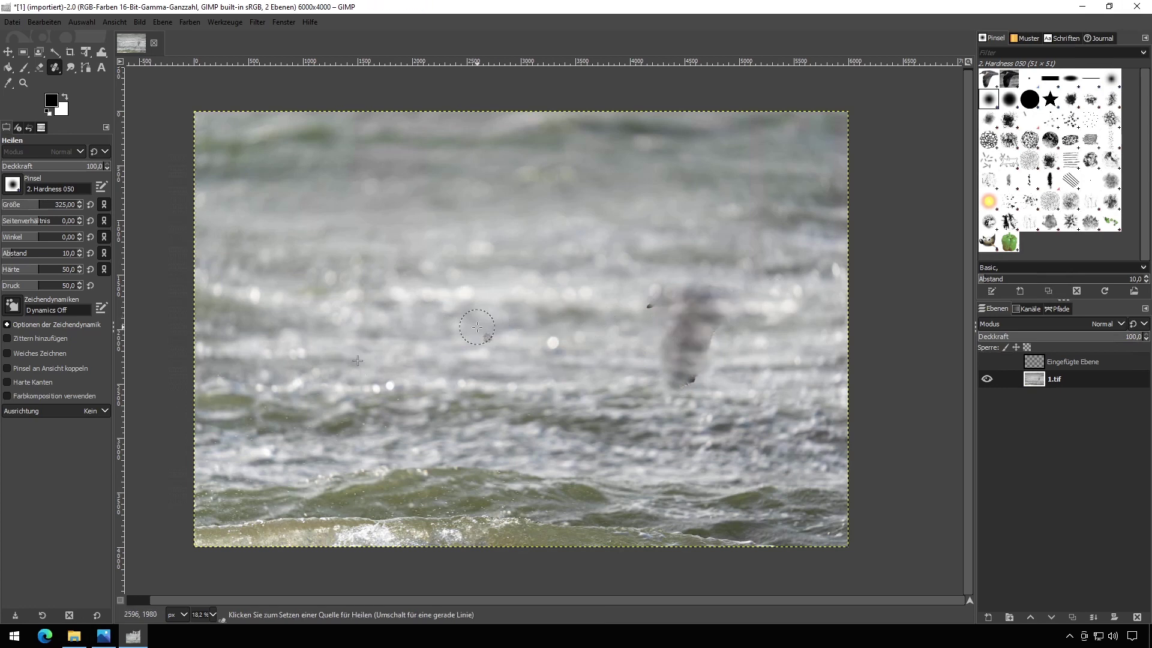
Resample clean water and heal the remaining gull out of the background.
ctrl+click(504, 318)
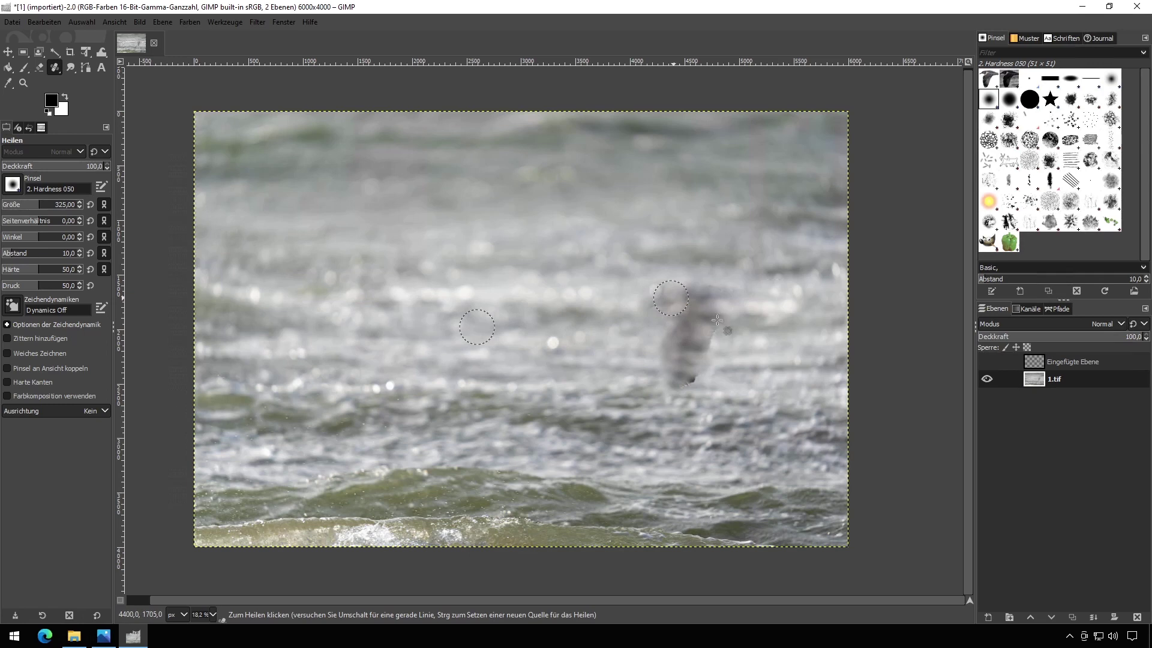
mouse_move(712, 337)
mouse_down()
mouse_move(688, 375)
mouse_move(661, 297)
mouse_move(661, 363)
mouse_up()
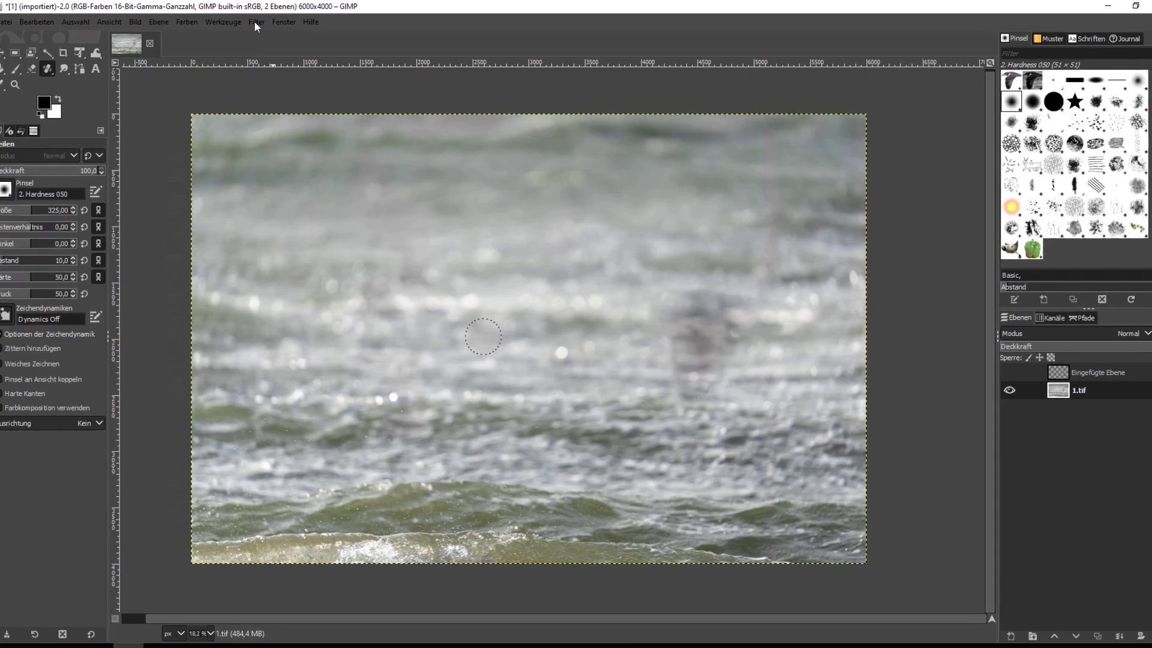
click(256, 21)
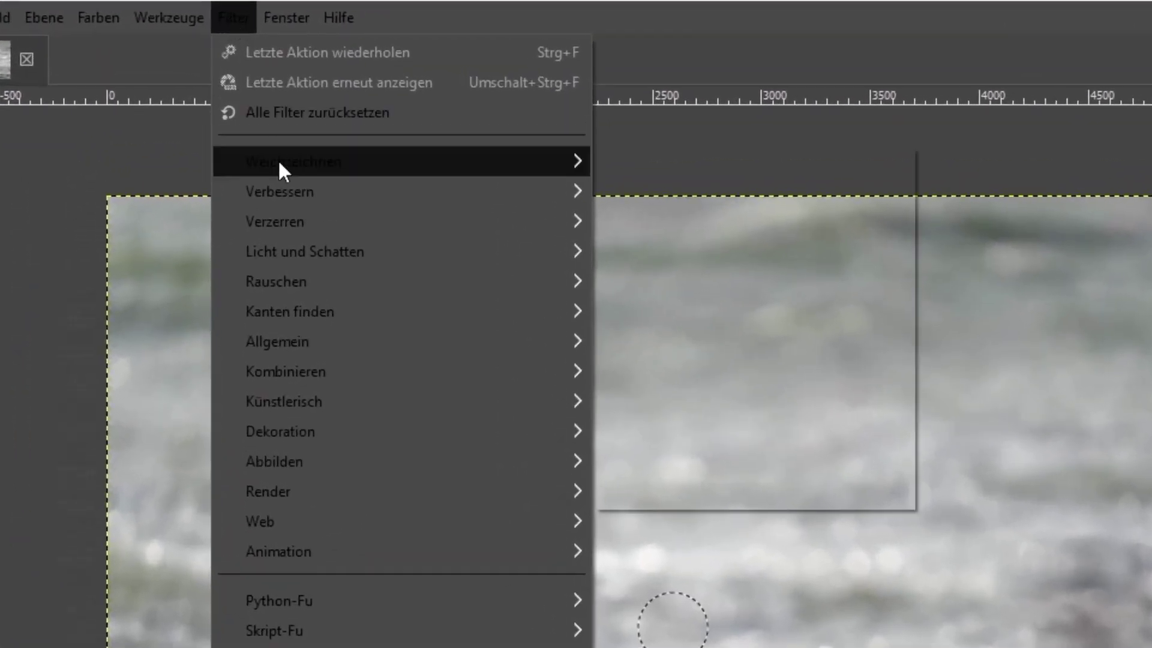
mouse_move(286, 94)
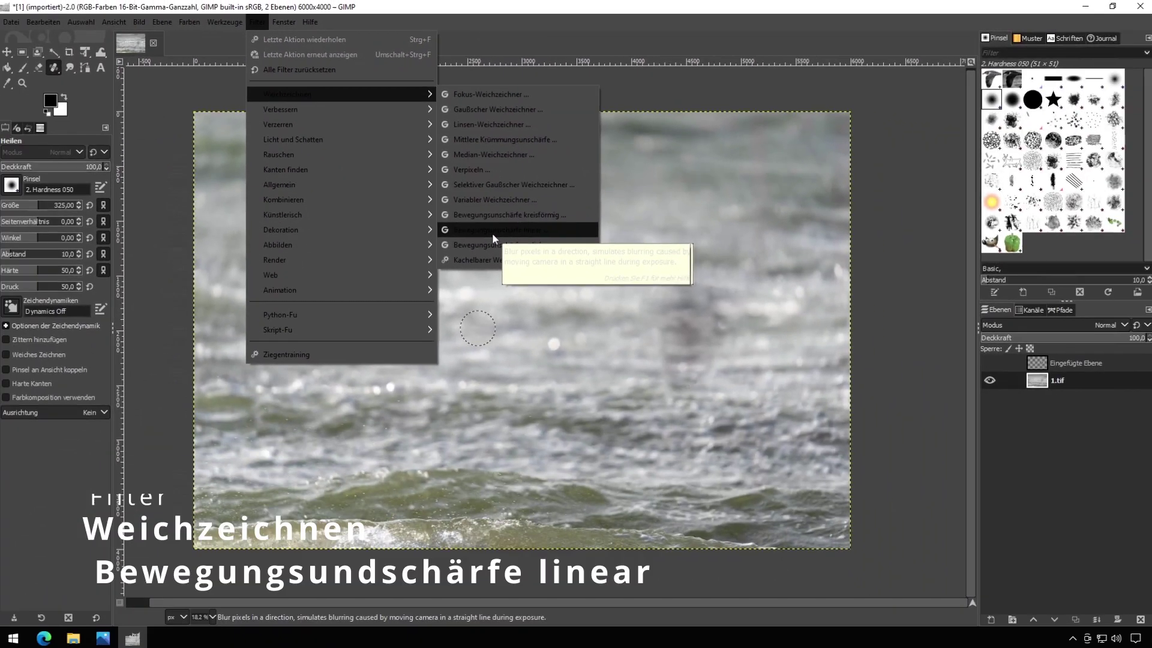
Apply a horizontal Linear Motion Blur (length about 955, angle 0), then reshow the seagull layer.
click(492, 235)
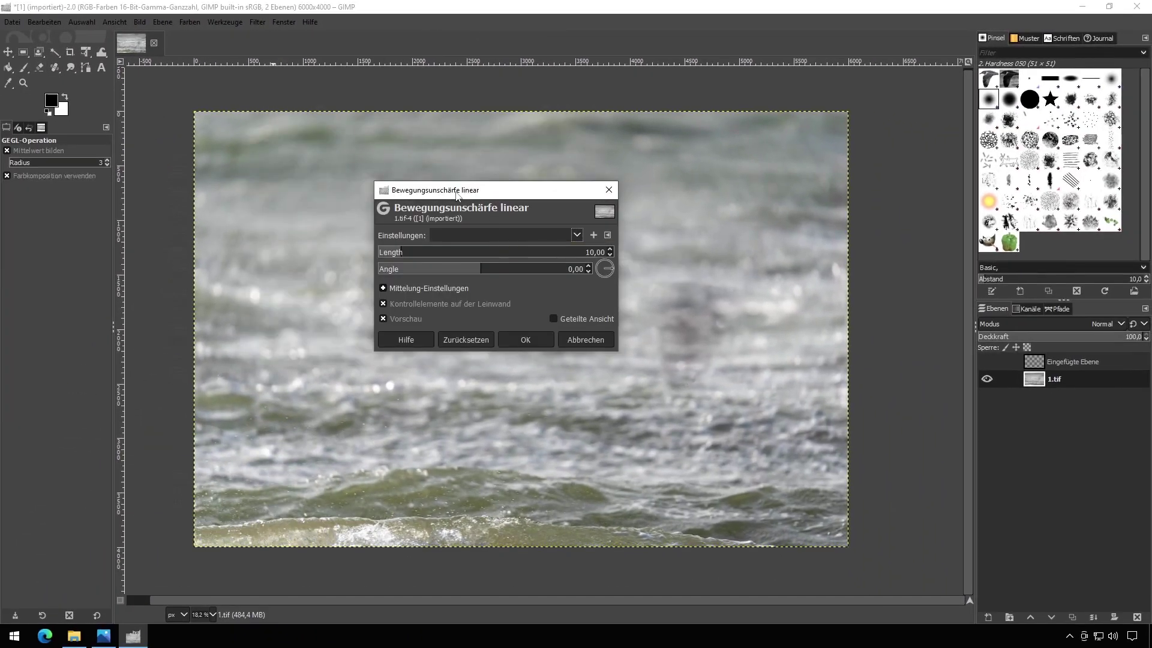
drag(456, 194, 268, 148)
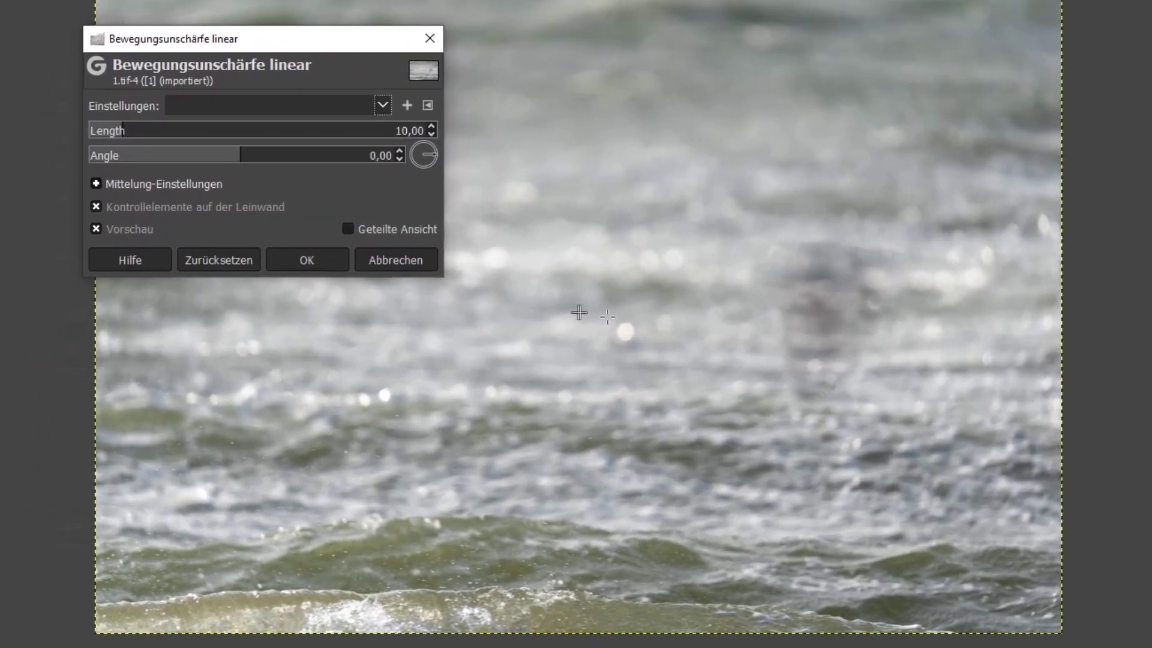
click(704, 312)
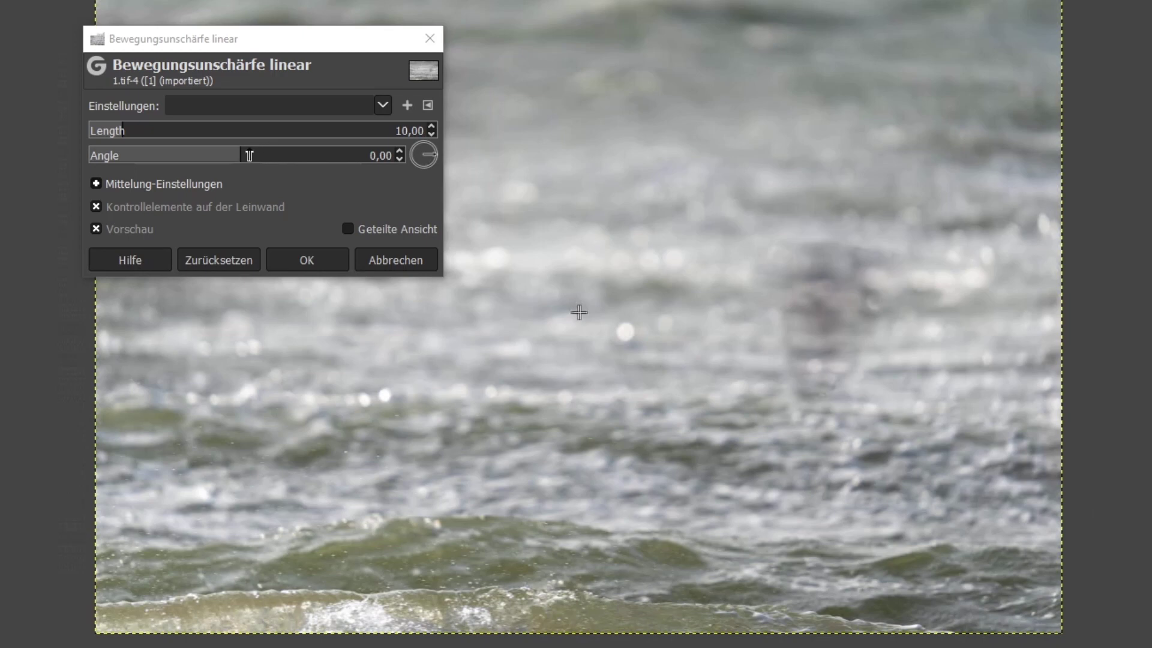
drag(578, 312, 807, 313)
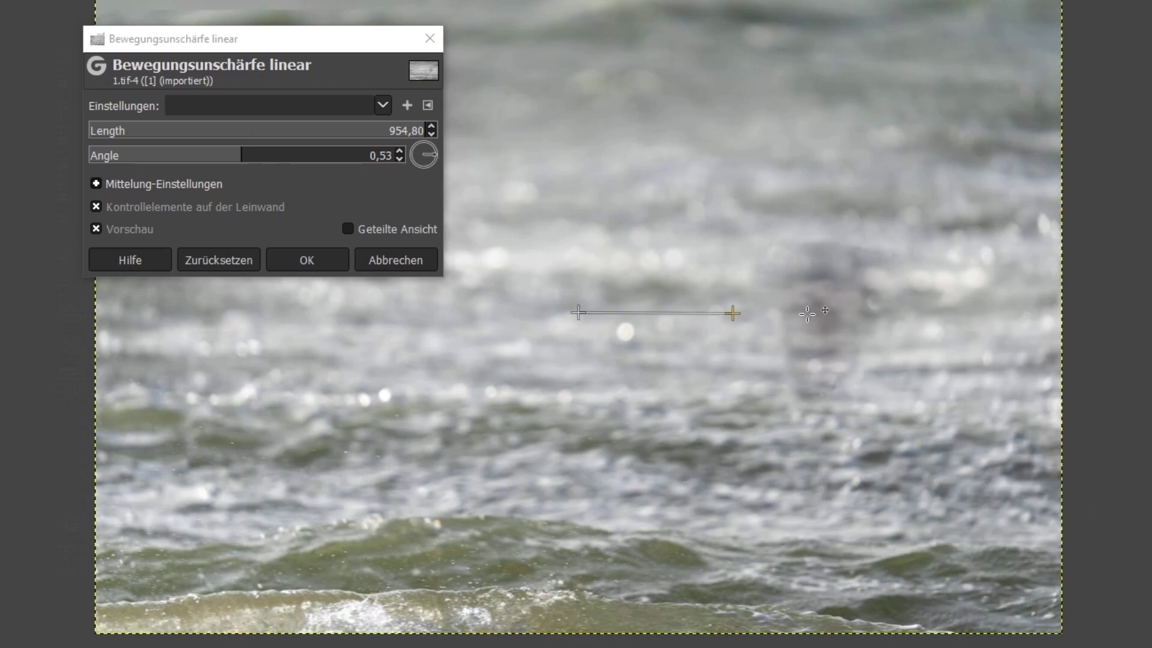
click(372, 157)
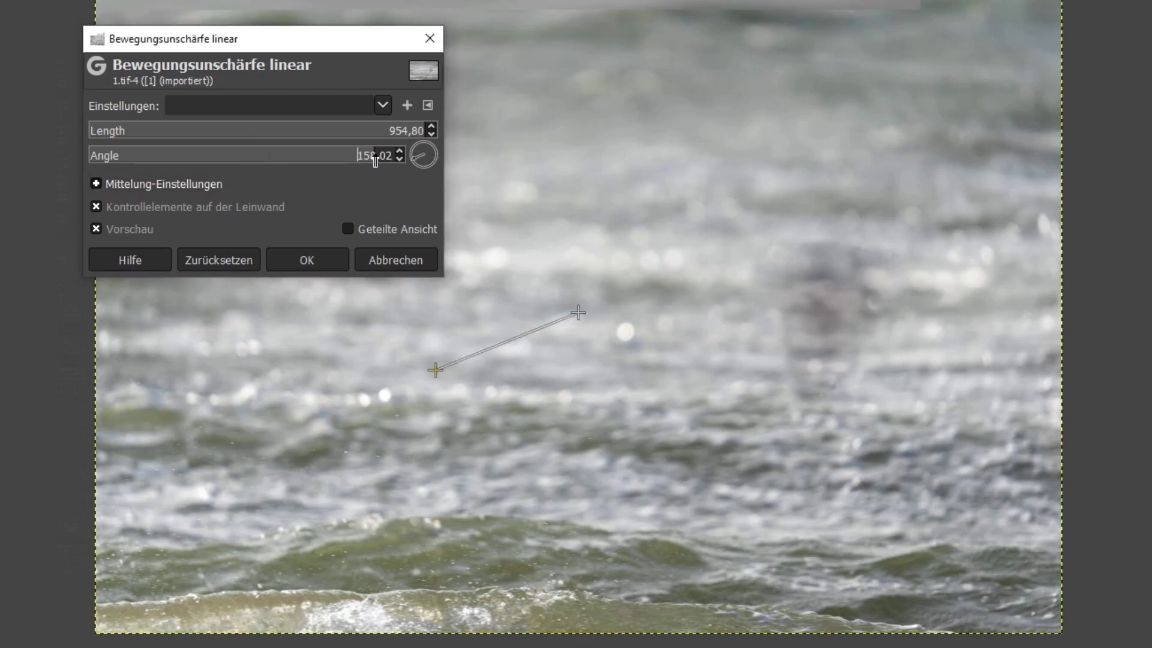
text(0)
key(Return)
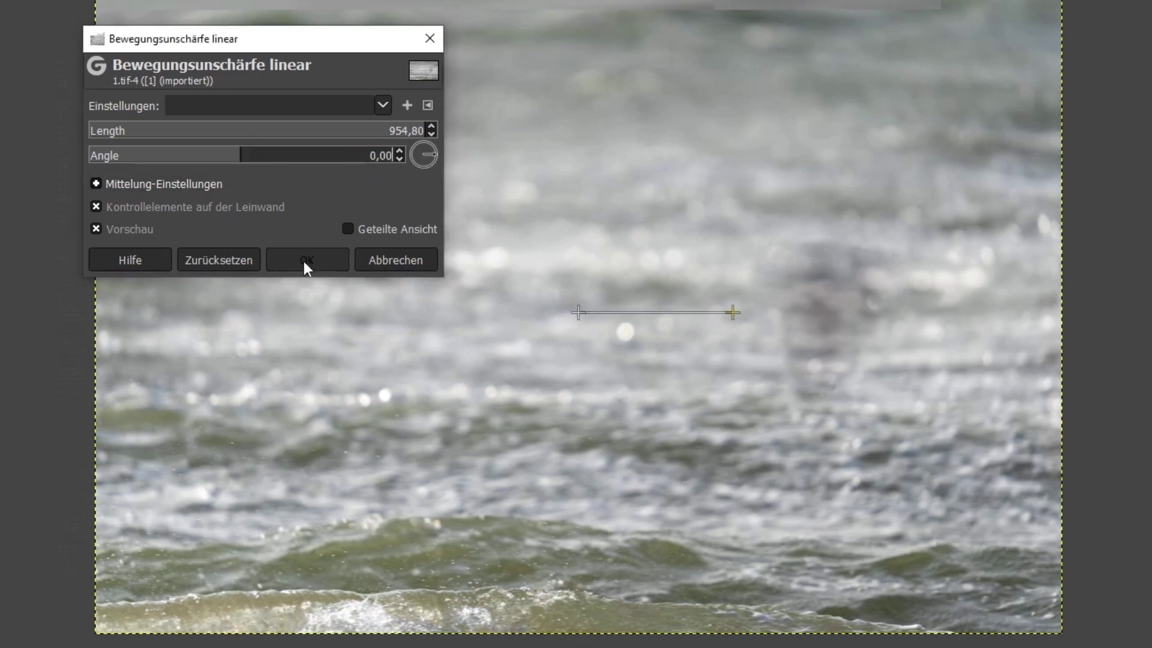
click(303, 261)
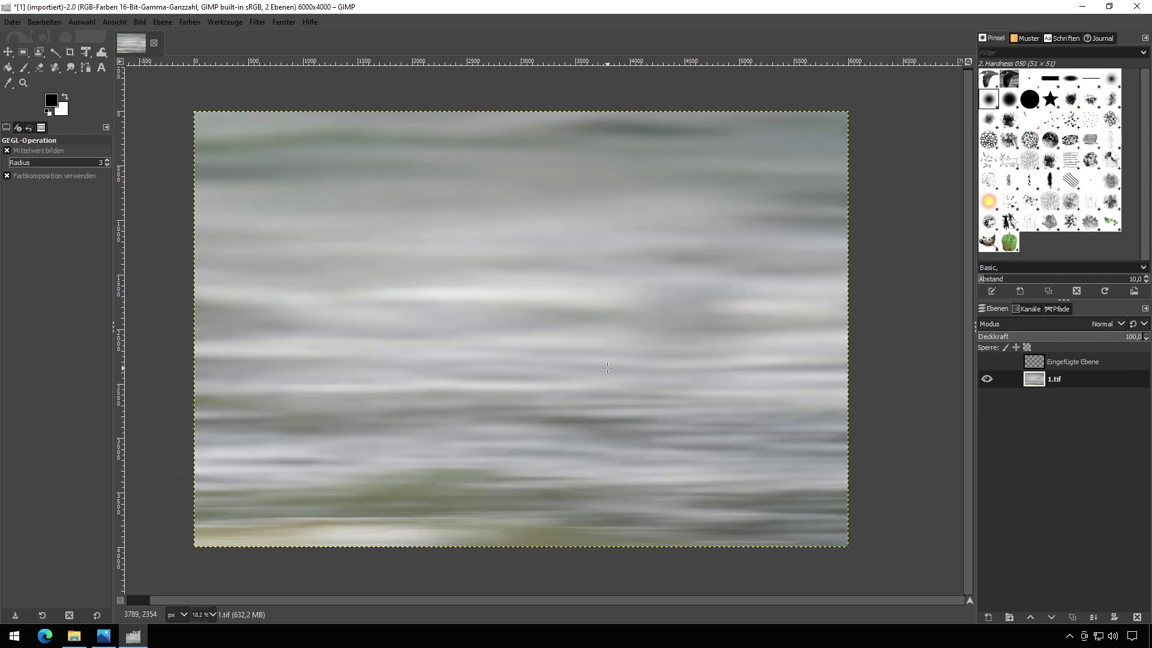
click(985, 361)
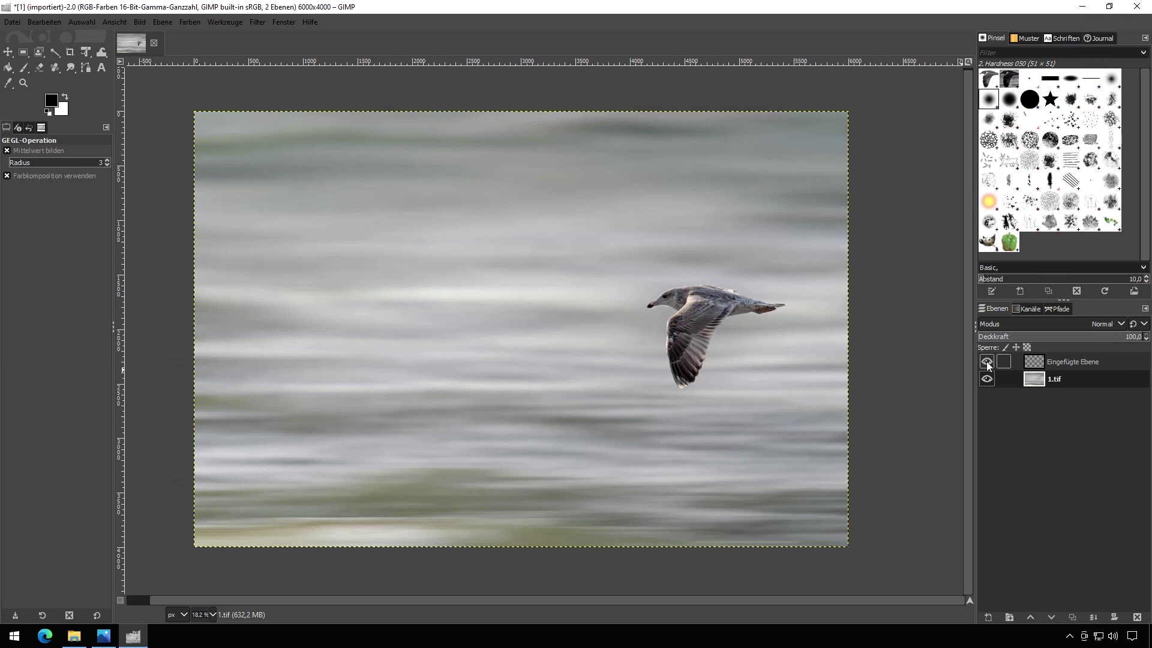
Hide the seagull layer and preview Color Temperature lowered to about 2776 K.
click(986, 361)
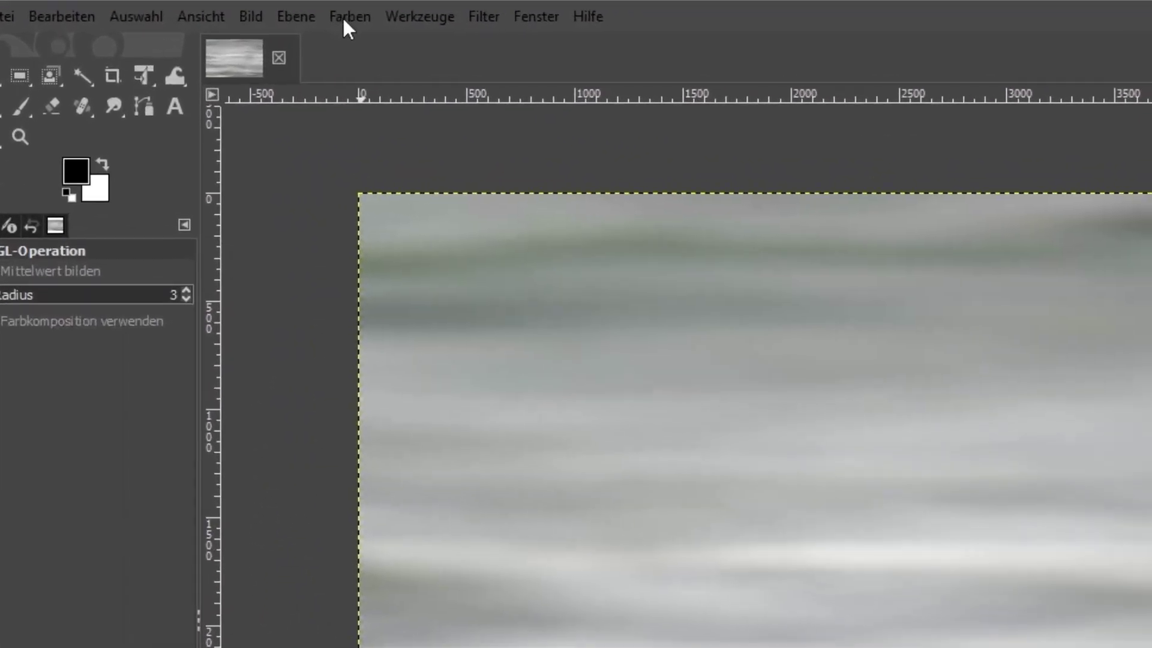
click(186, 22)
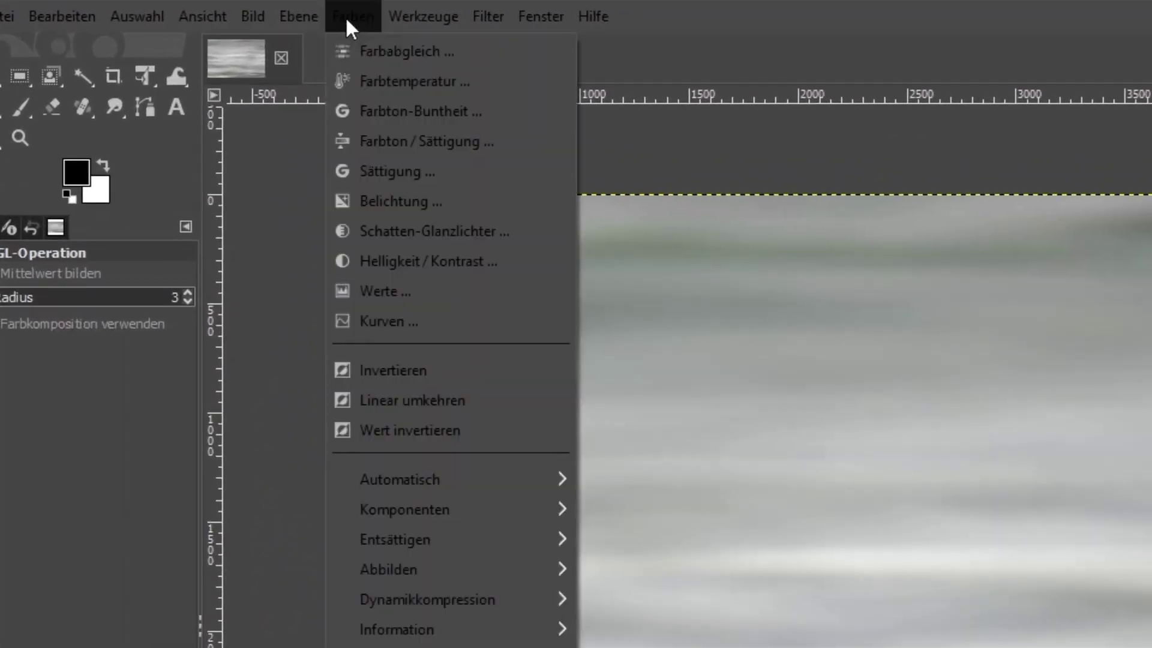
click(379, 72)
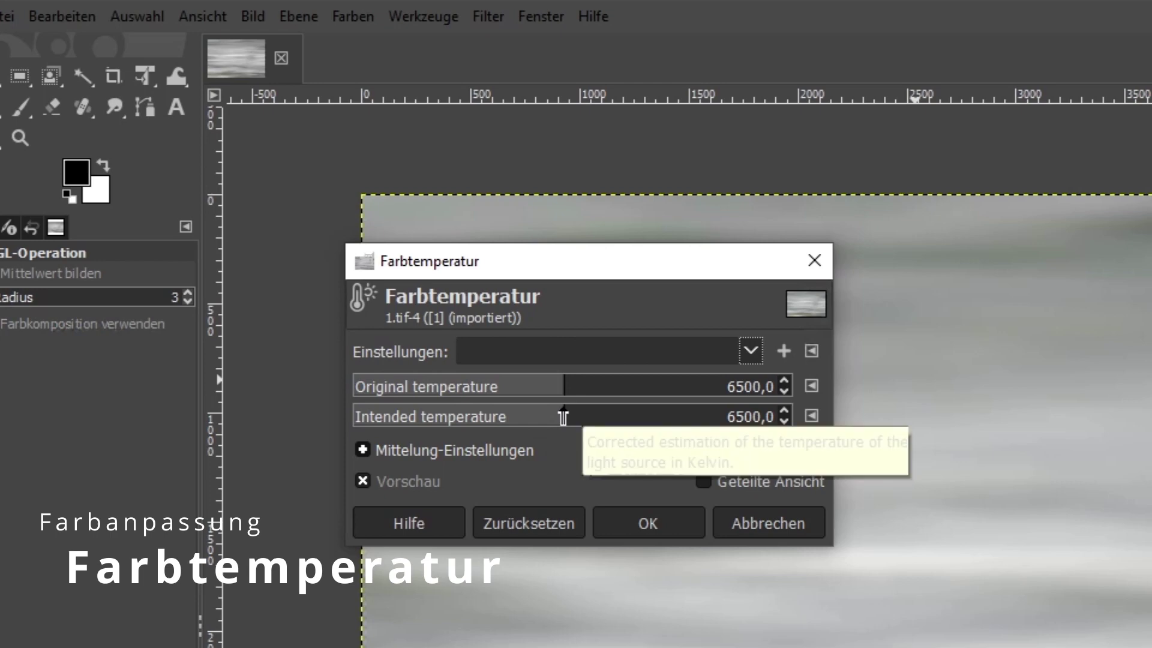
drag(563, 416, 419, 417)
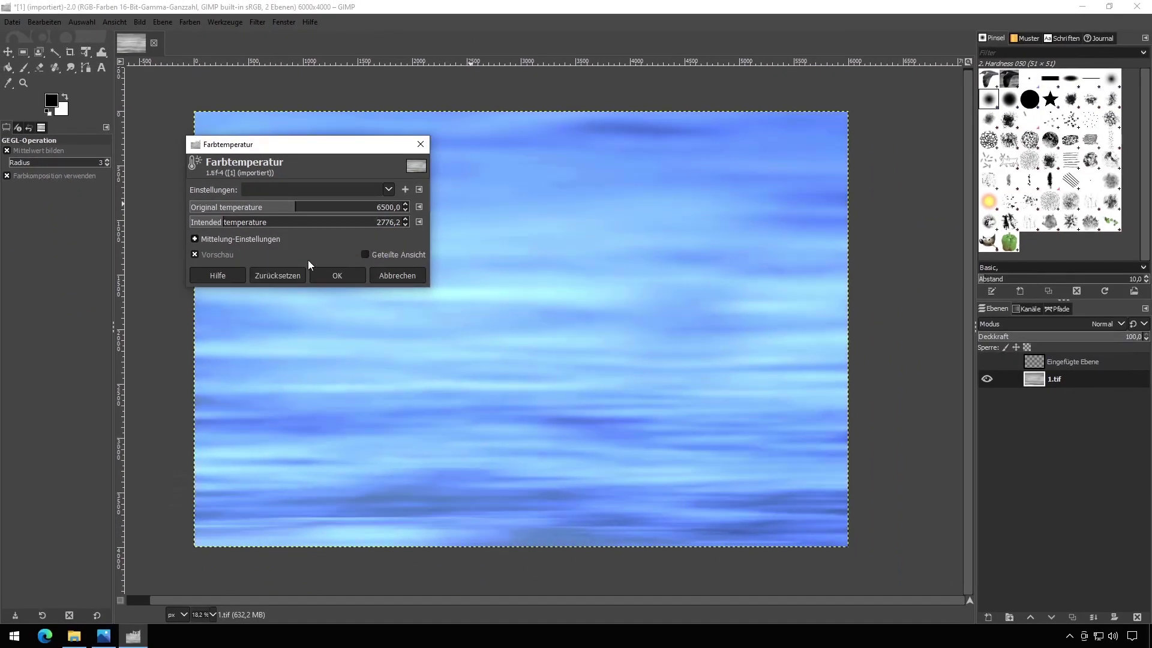
Apply the blue temperature, then Brightness-Contrast with brightness −0.097 and contrast 0.111.
click(336, 275)
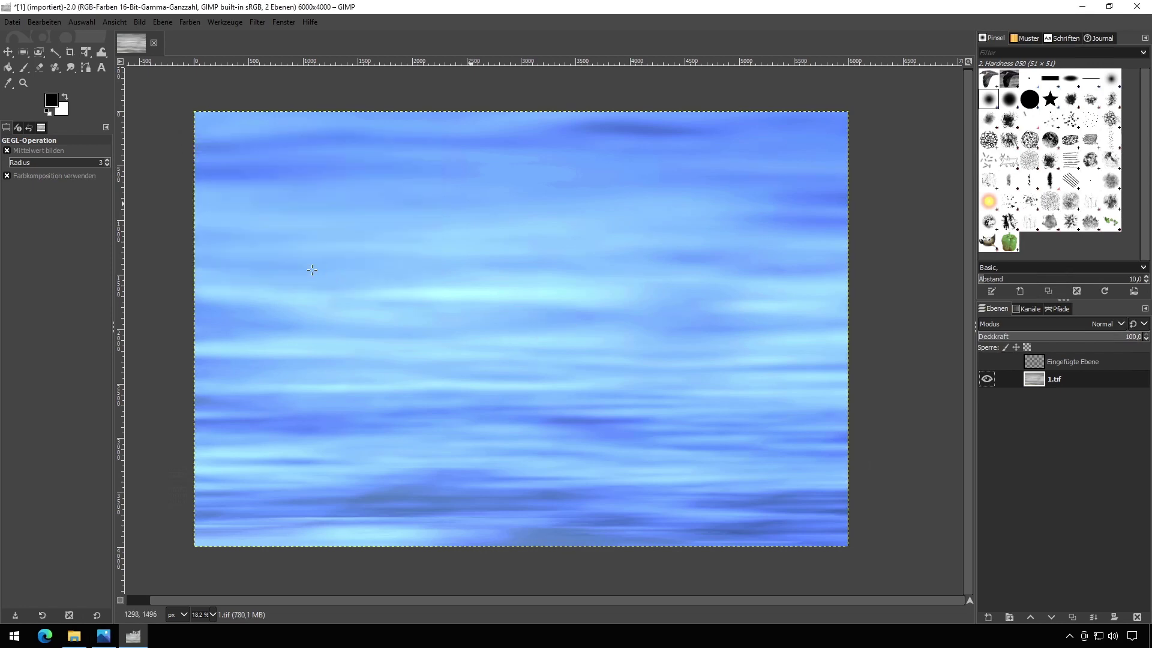
click(185, 22)
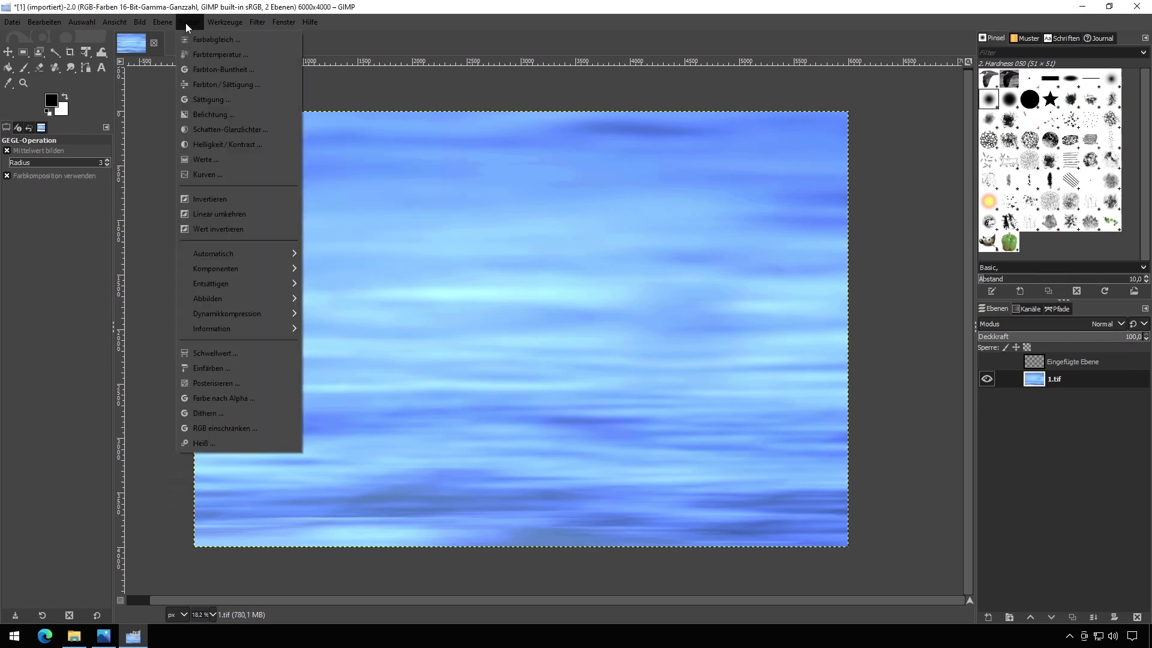
click(214, 144)
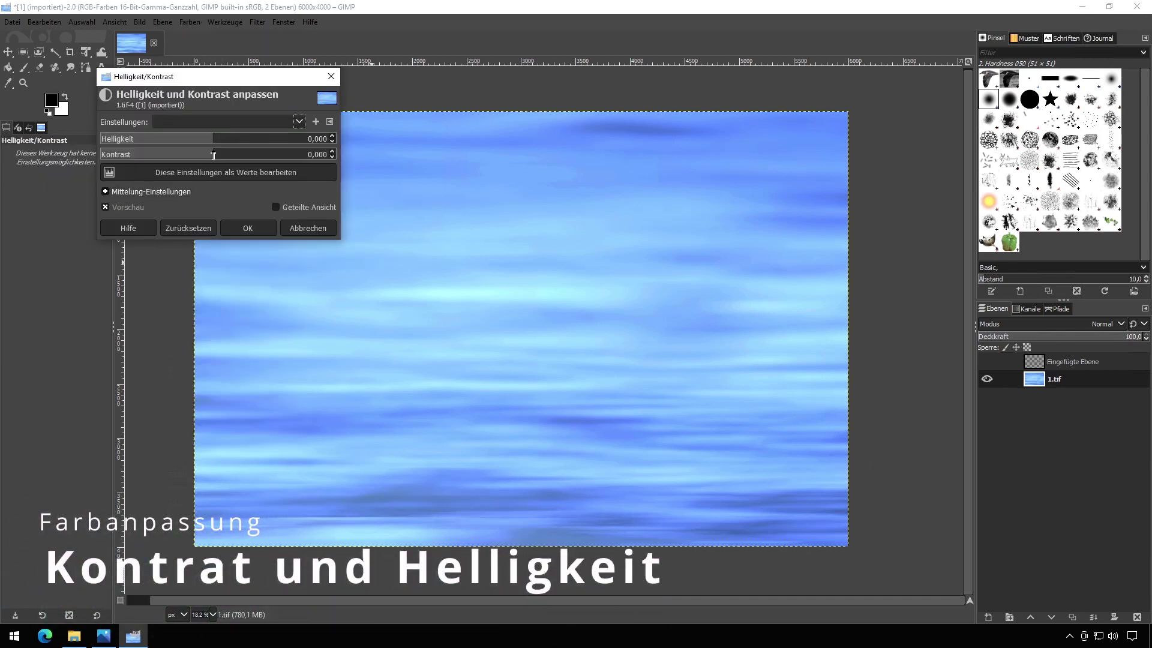
mouse_move(217, 155)
mouse_down()
mouse_move(245, 156)
mouse_move(195, 138)
mouse_up()
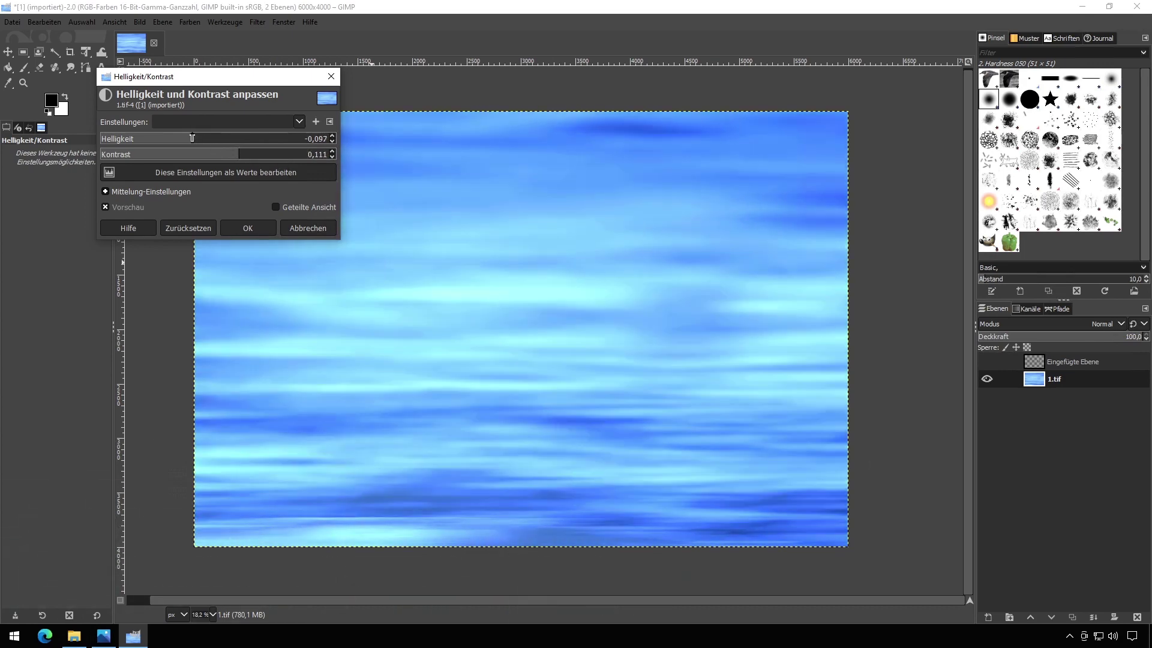
click(248, 228)
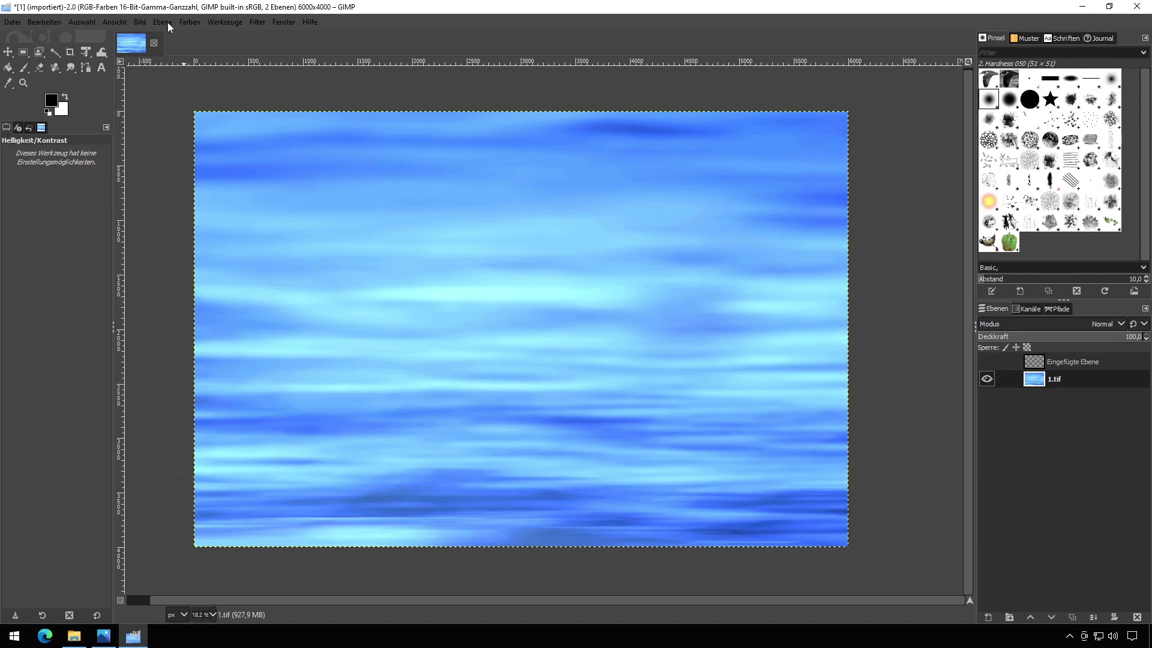
Boost the water background's saturation to 12.1 with Hue-Saturation.
click(186, 22)
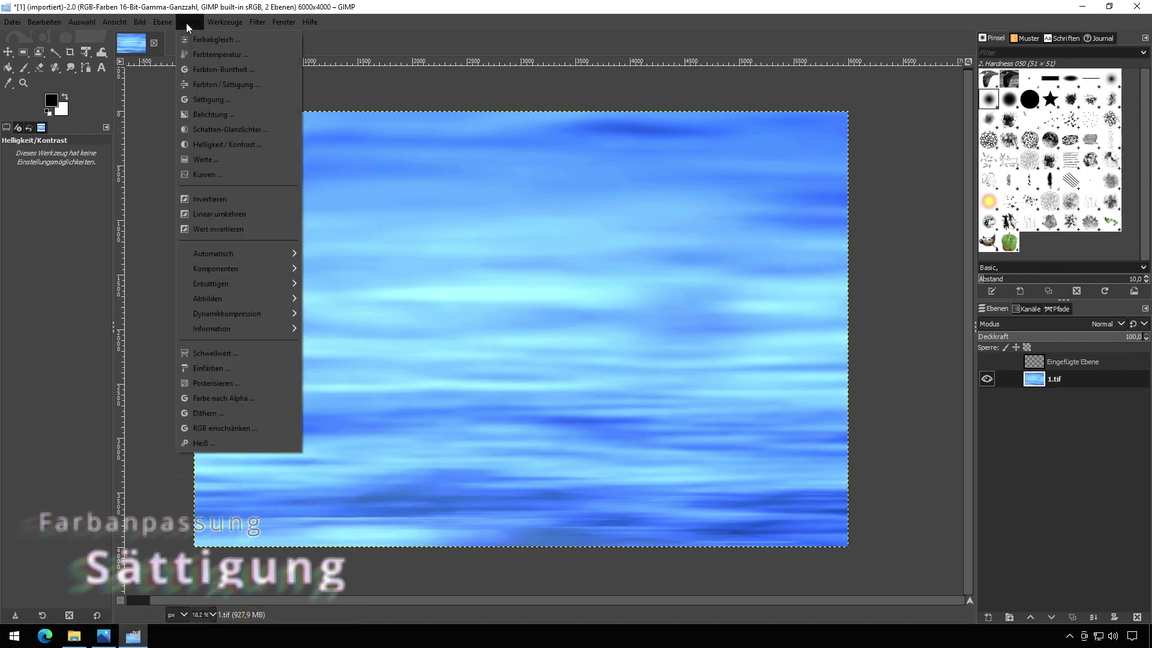
click(211, 85)
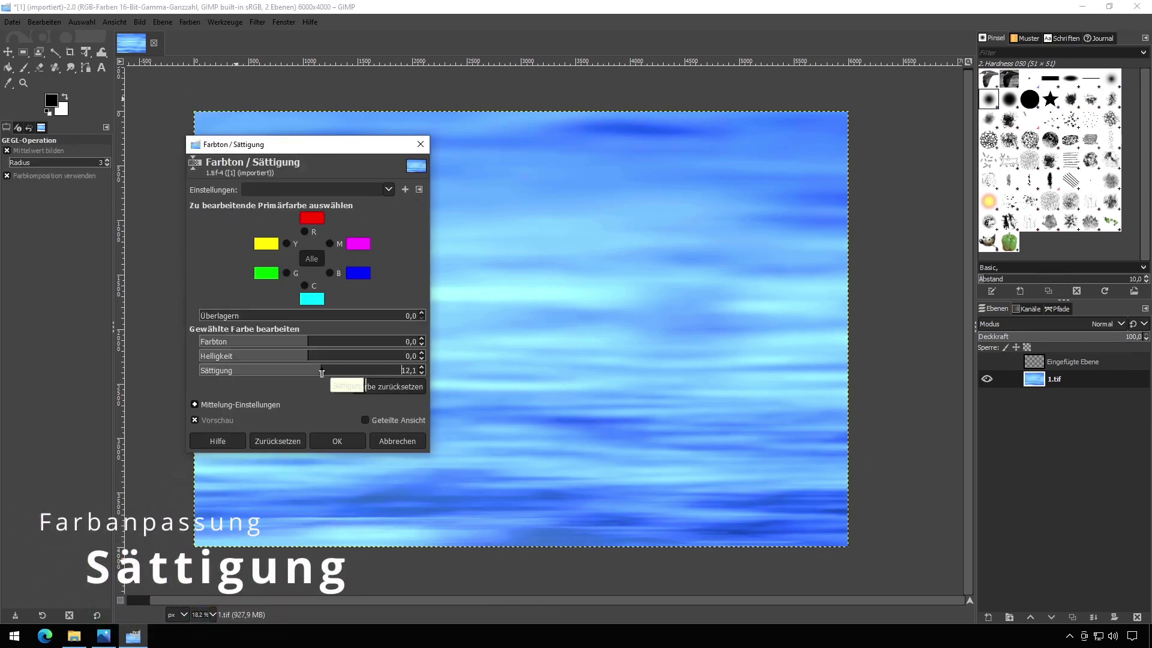
click(337, 441)
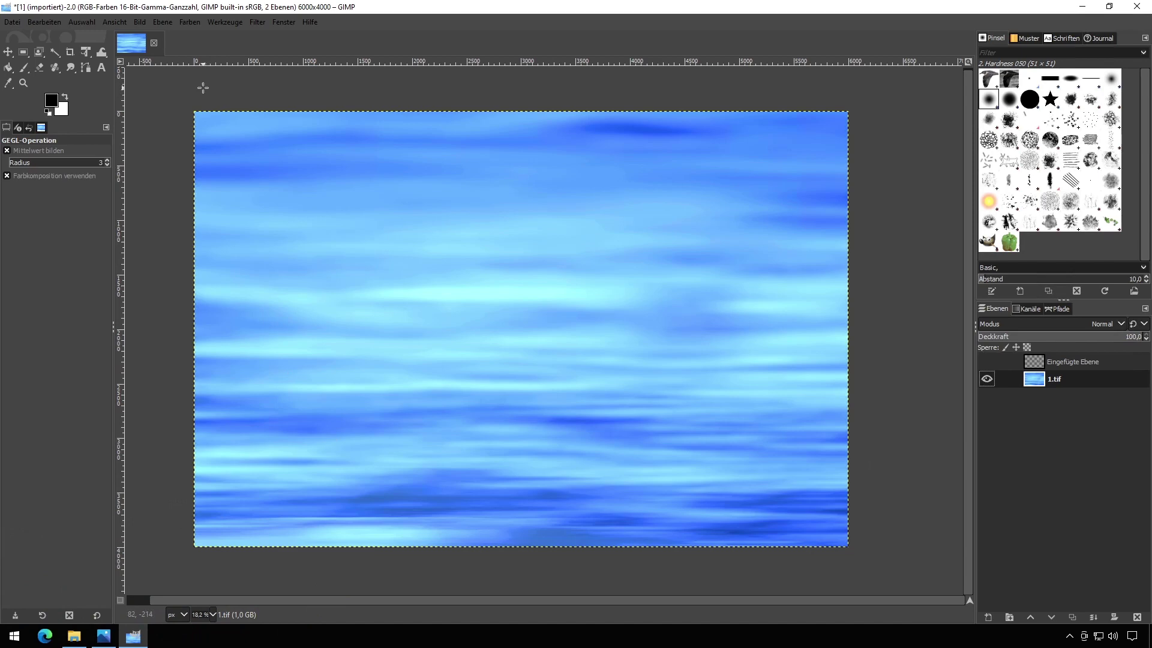
click(189, 24)
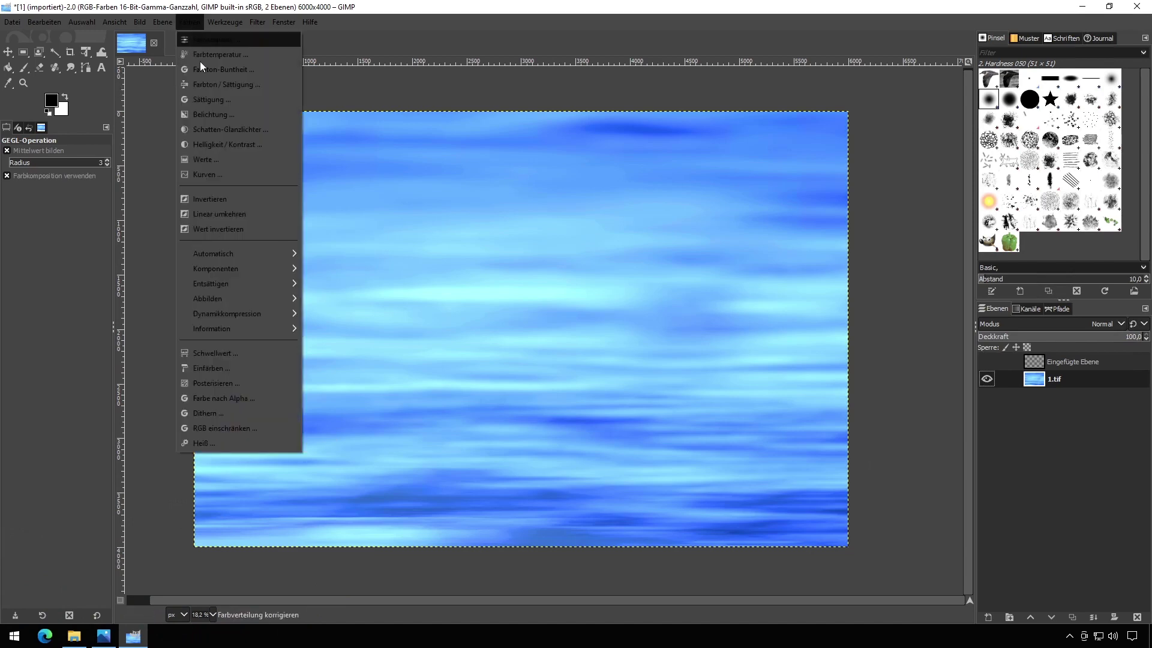
Apply Shadows-Highlights to the water: shadows −13.19, highlights −21.43.
click(220, 132)
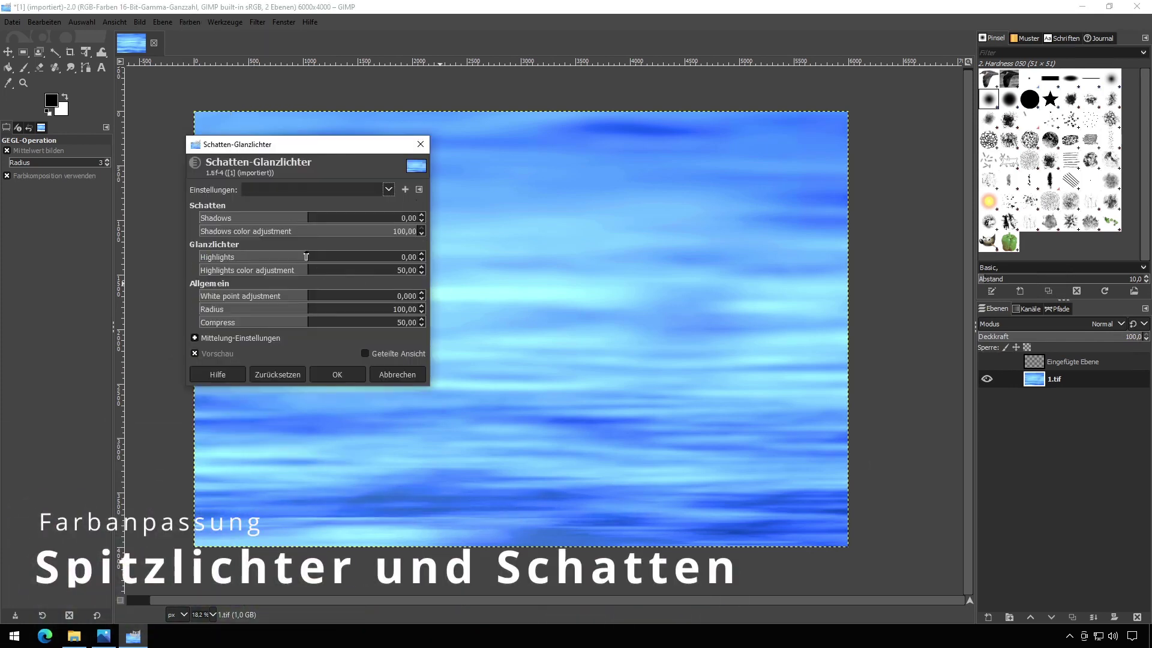
drag(305, 261, 293, 257)
click(286, 257)
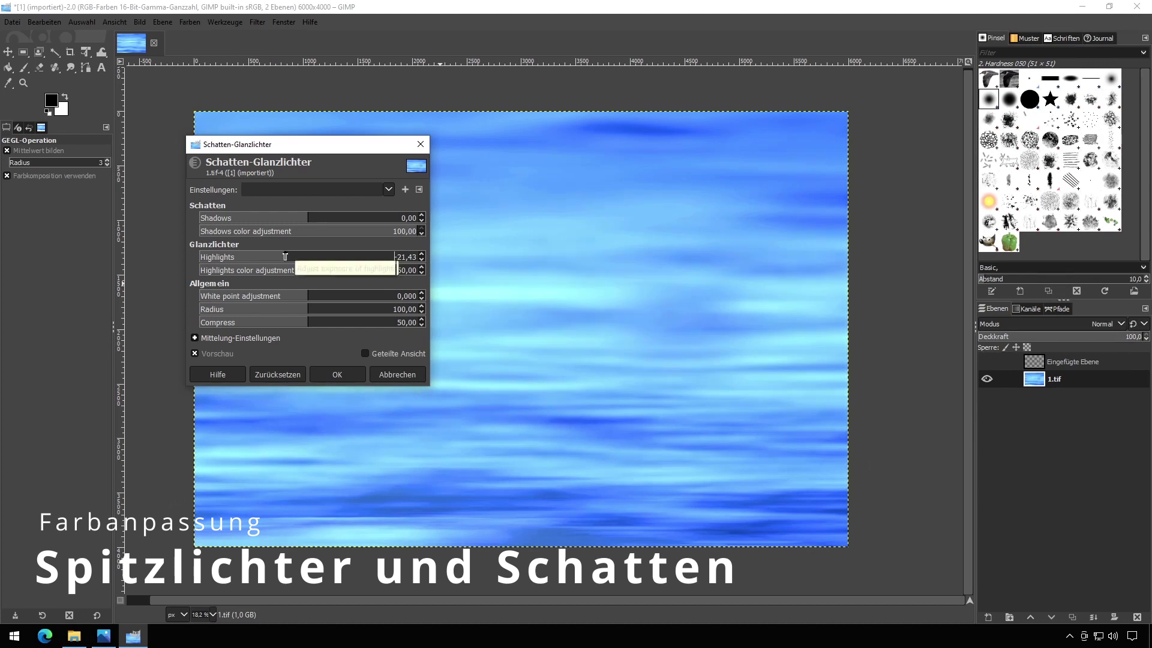
click(294, 218)
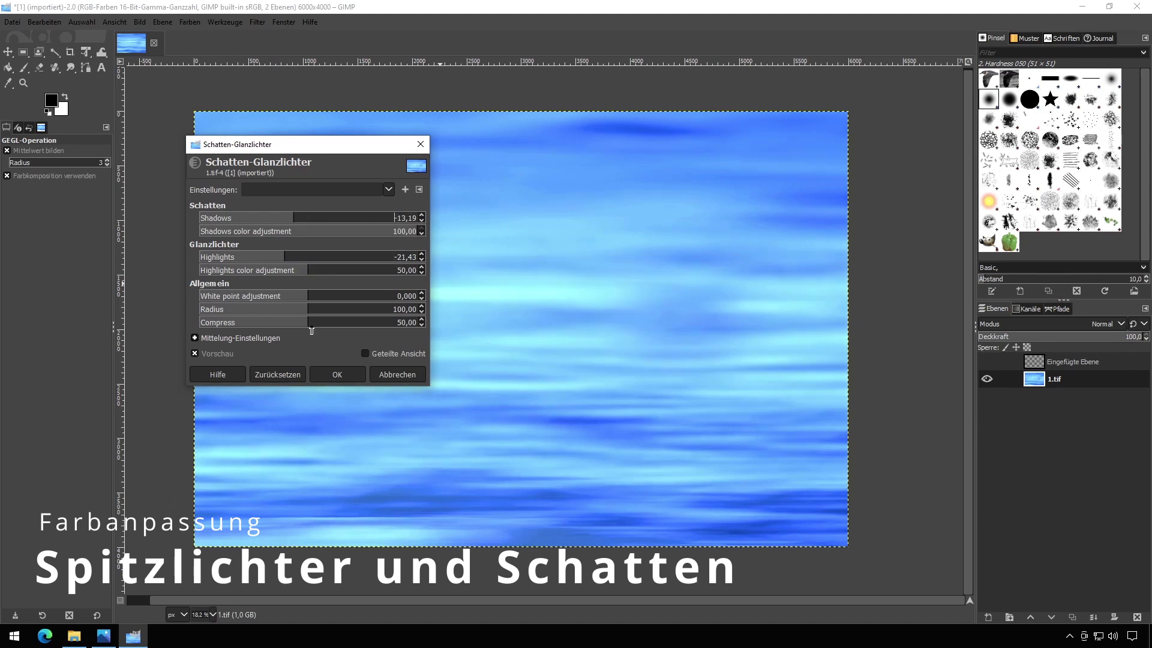
click(336, 372)
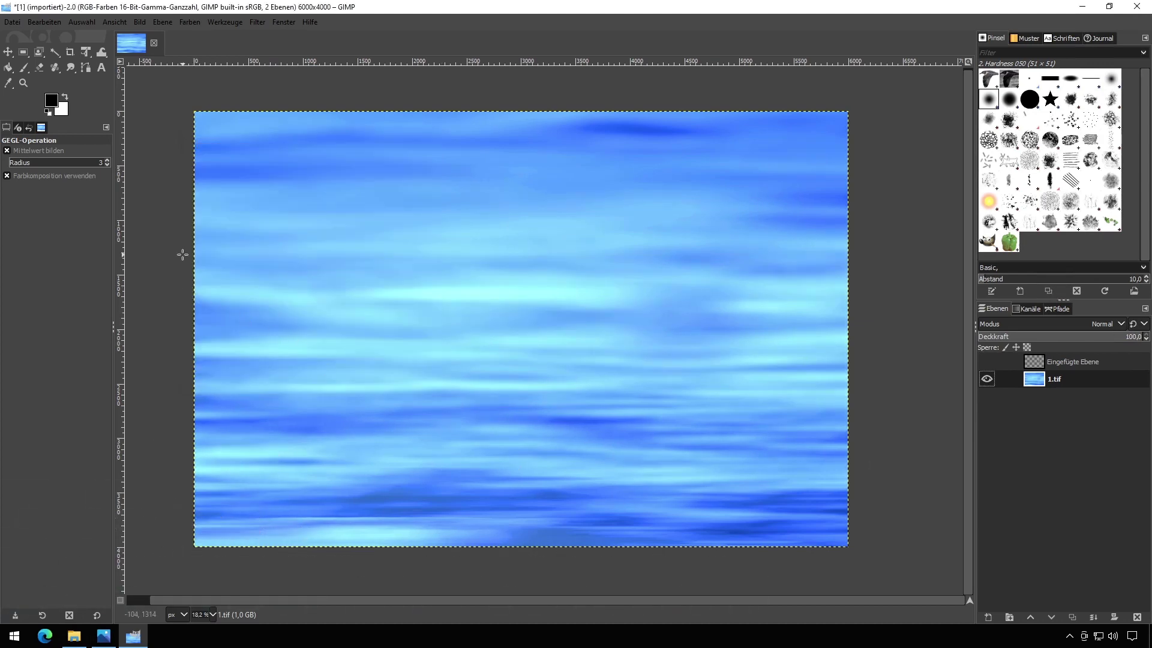
click(183, 23)
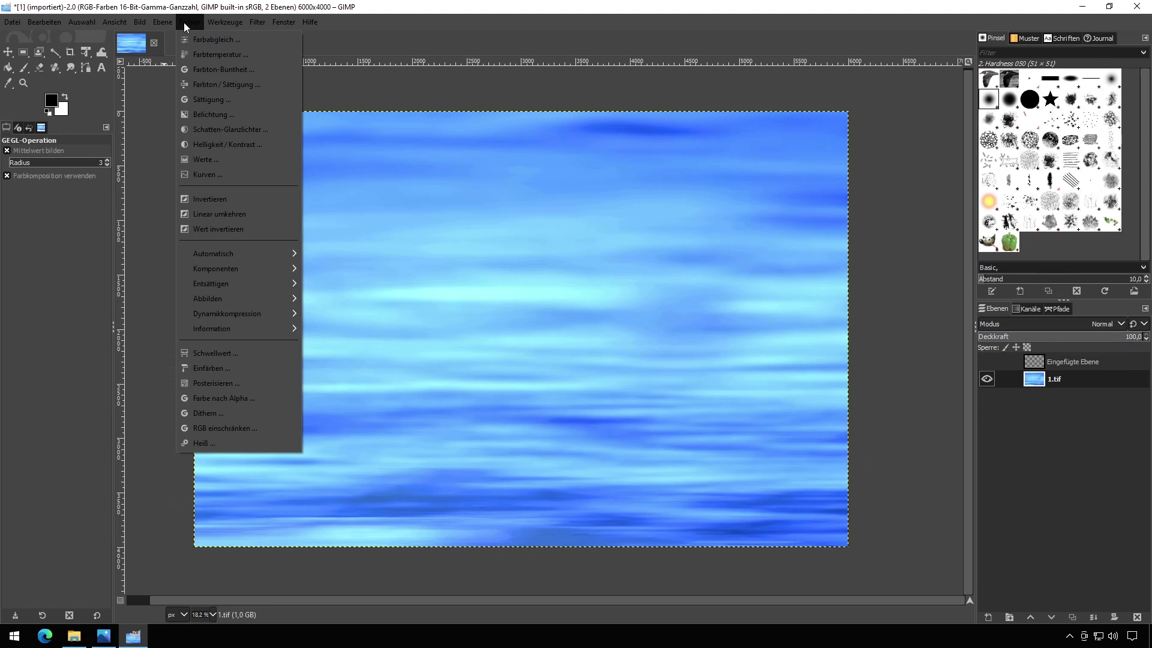
Show the seagull layer over the blue water and make it the active layer.
click(154, 204)
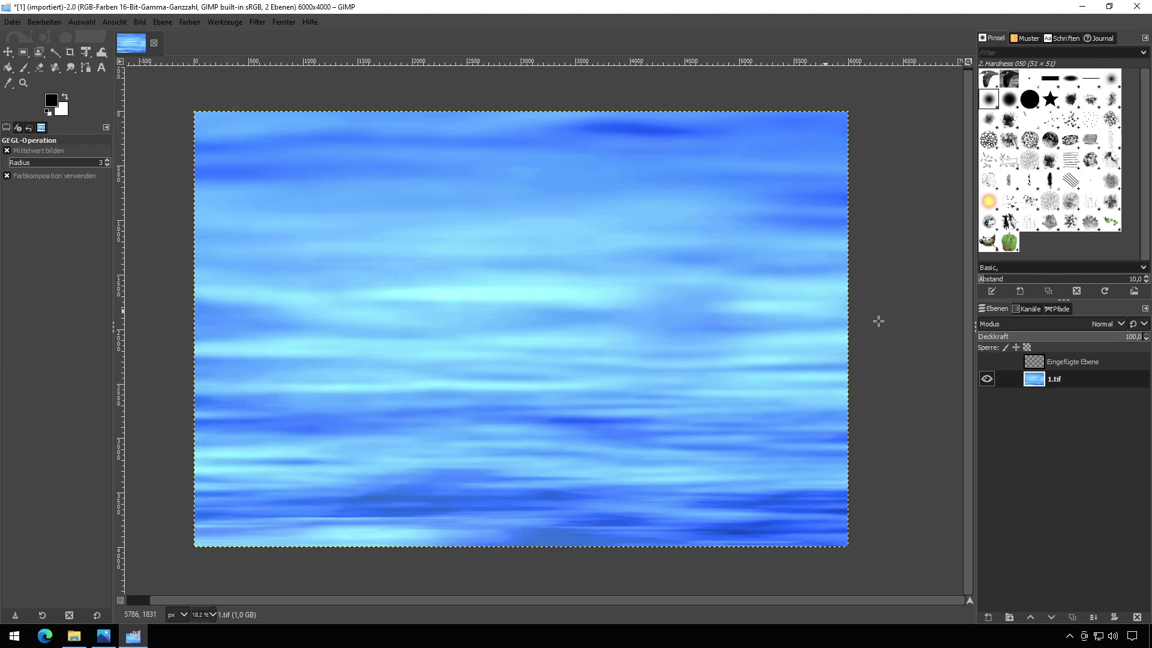
click(986, 361)
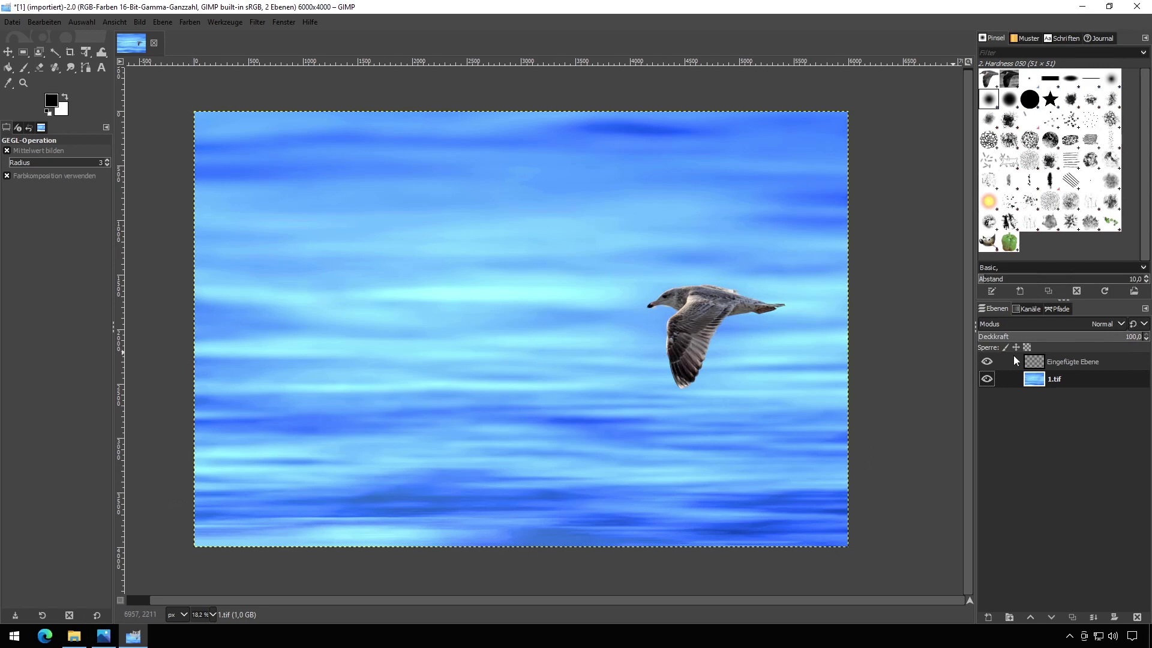
click(1036, 364)
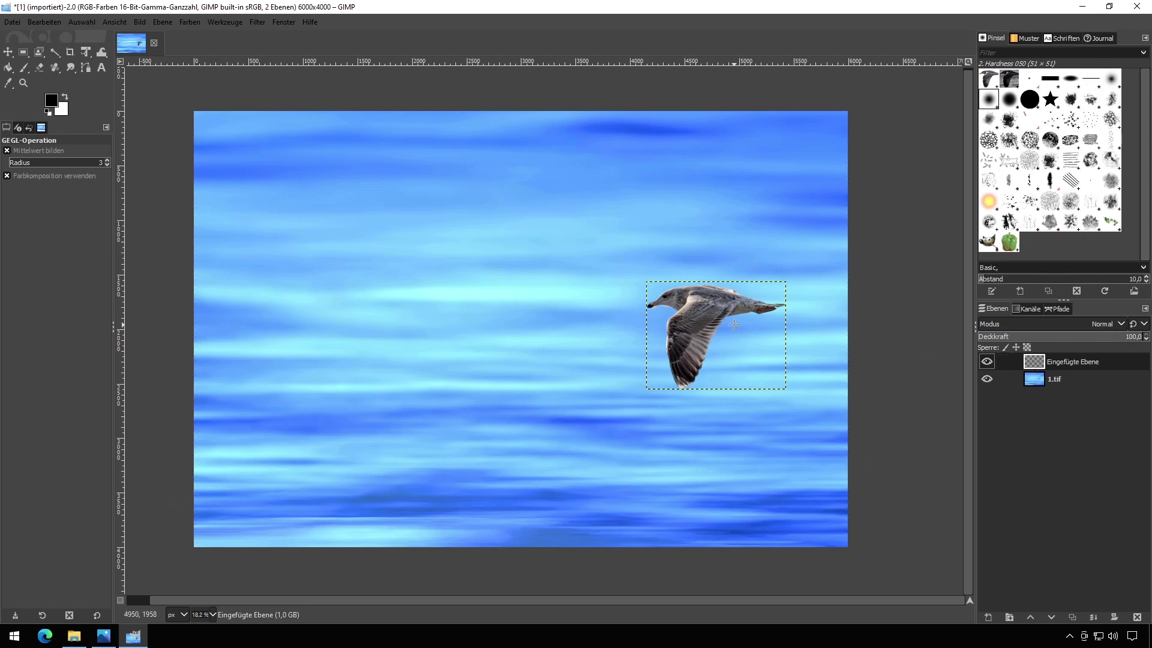
Zoom to 66.7% on the seagull and pan to inspect its cut-out edges.
scroll(733, 325, up, 1)
scroll(734, 325, up, 2)
scroll(734, 324, up, 1)
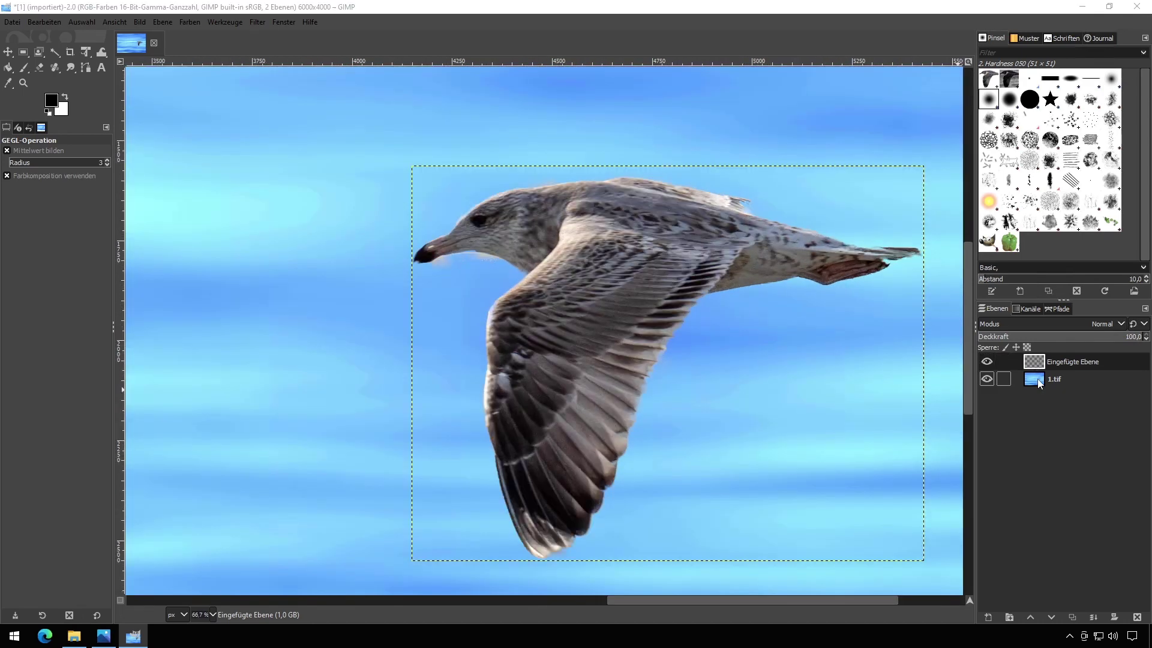
drag(718, 600, 752, 602)
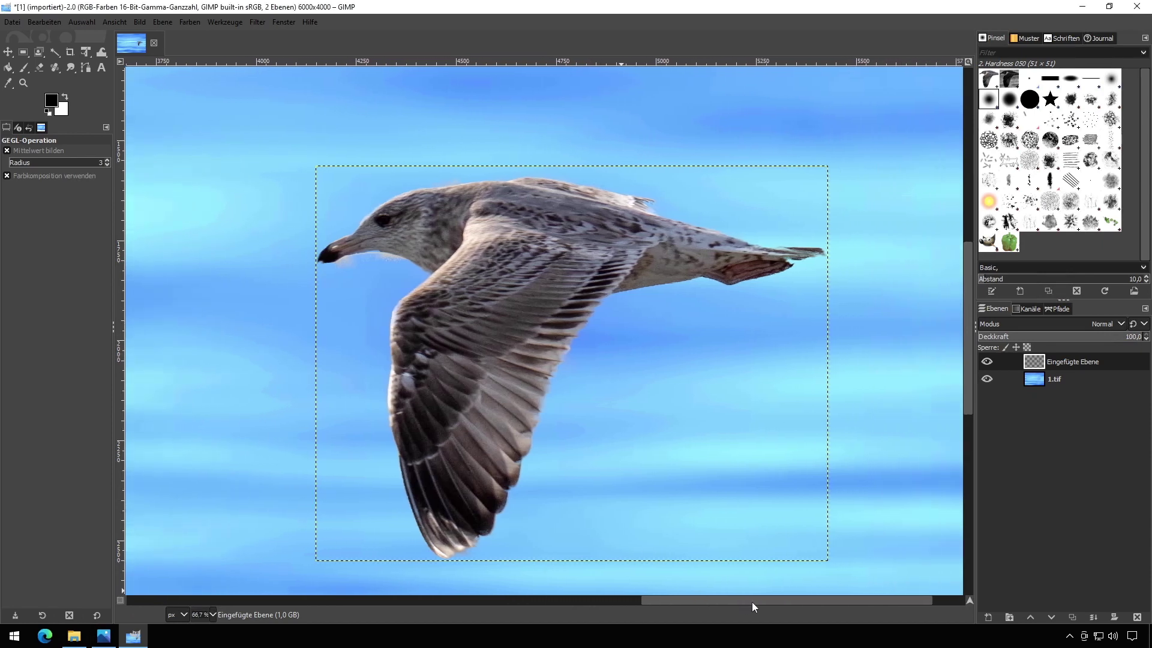
key(m)
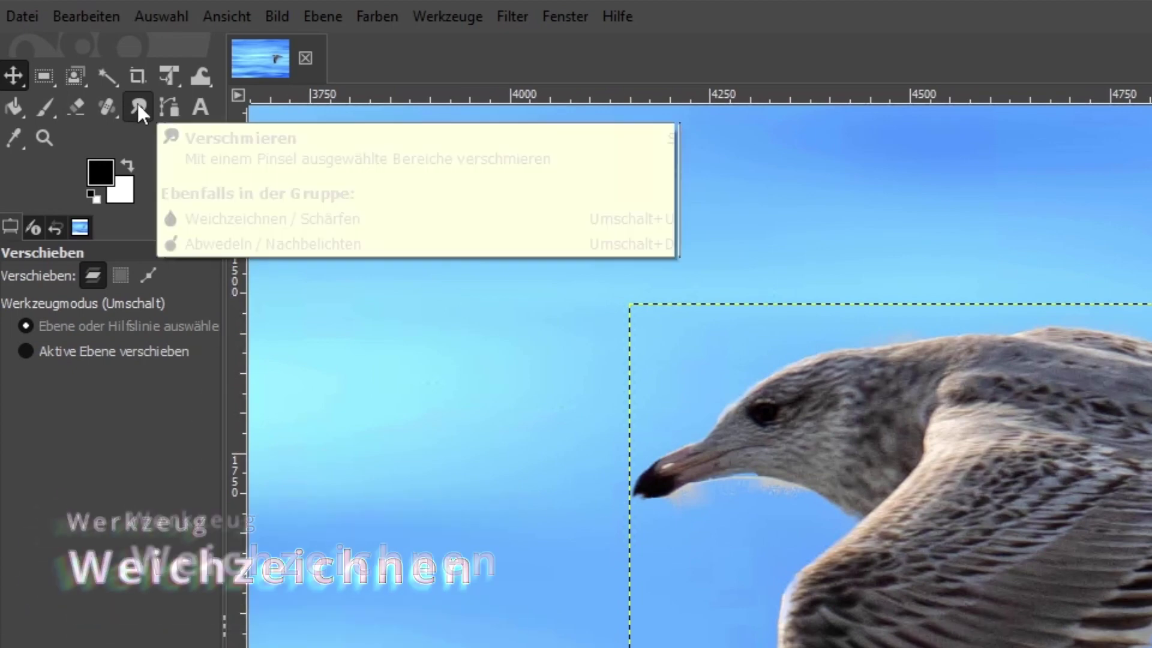
Soften the gull's wing edge and under-beak edge with a small Blur/Sharpen brush.
click(138, 105)
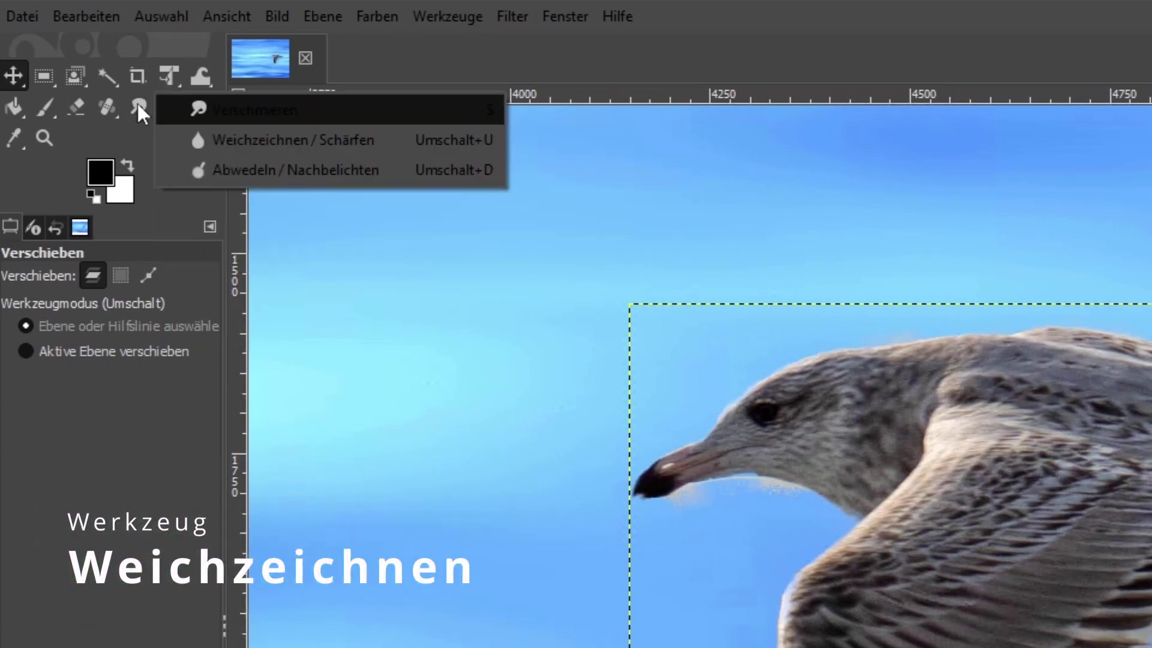
click(220, 140)
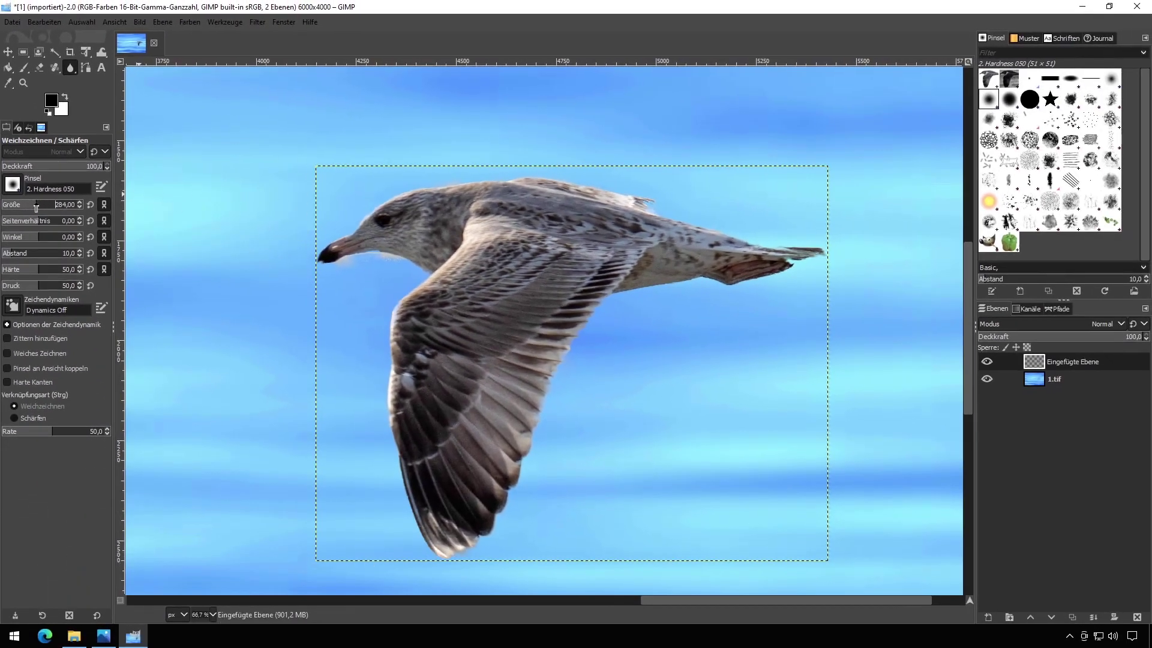
drag(36, 207, 8, 205)
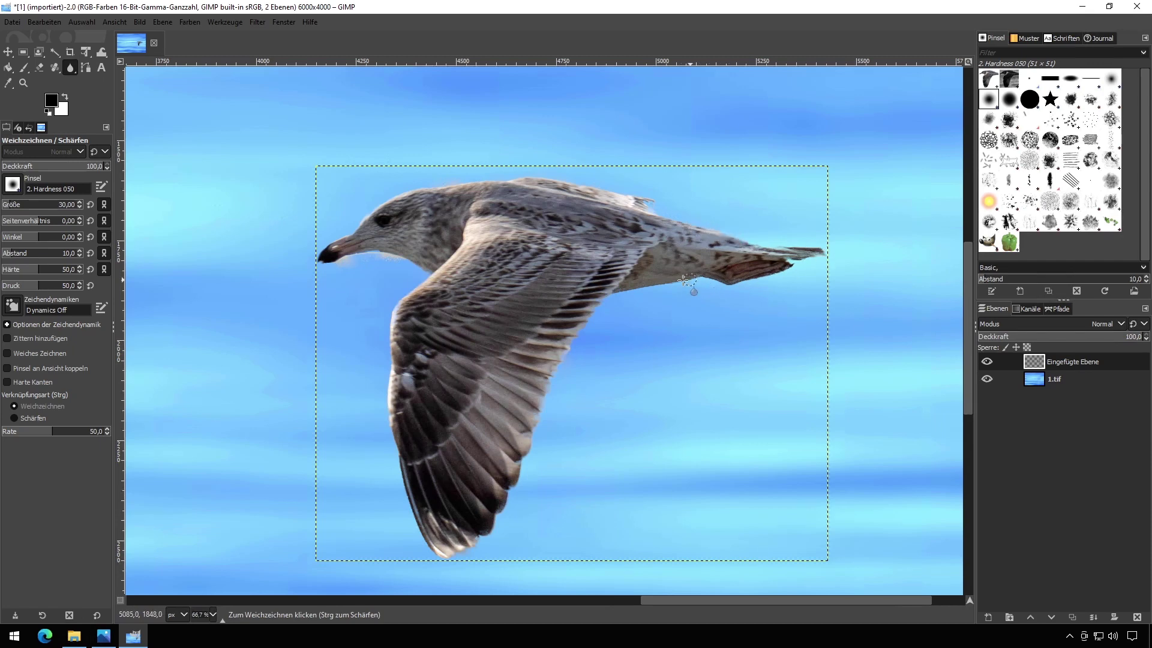
drag(609, 294, 391, 435)
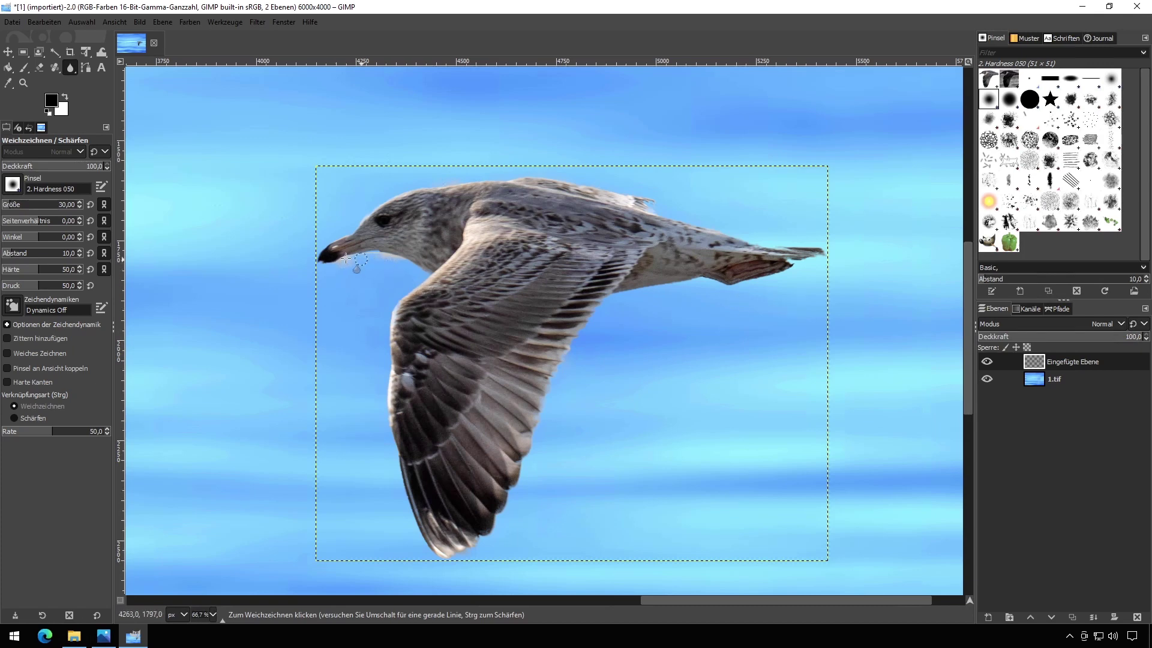
drag(346, 258, 402, 270)
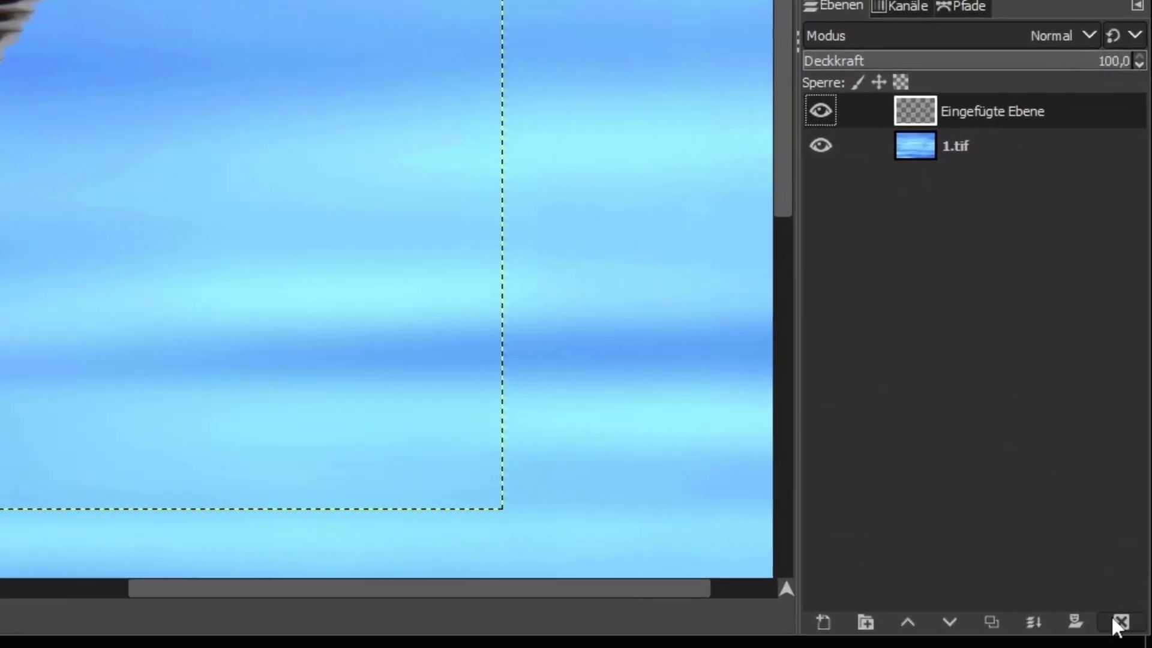
Add a full-opacity white mask to the seagull layer and paint black on it below the beak.
click(1079, 621)
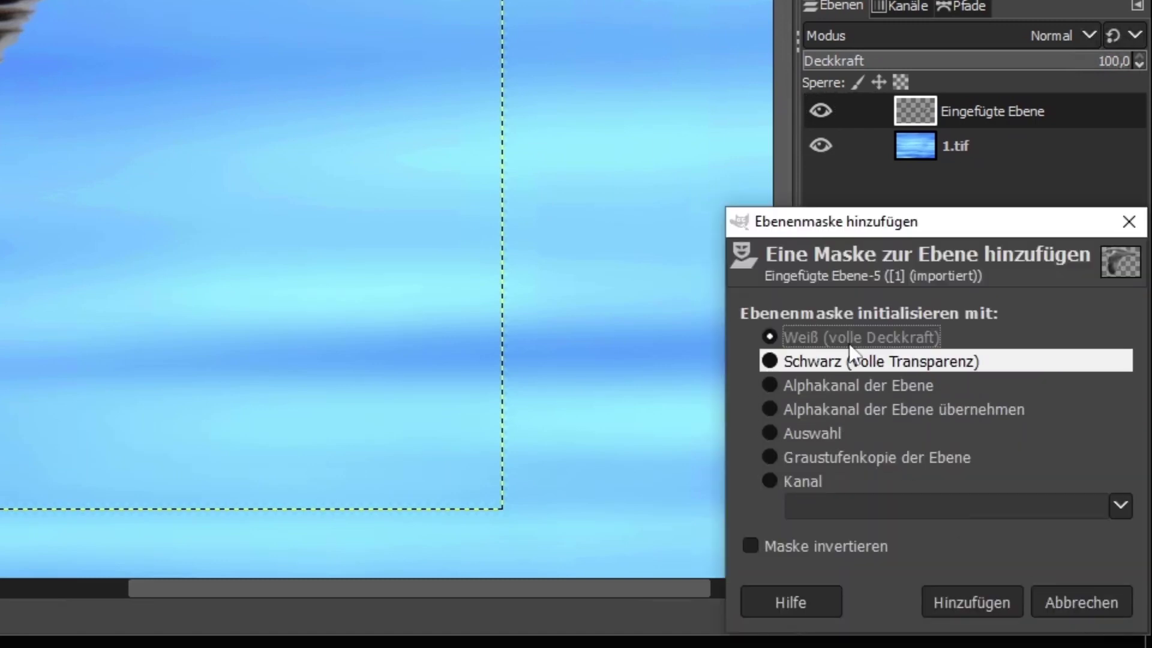
click(978, 602)
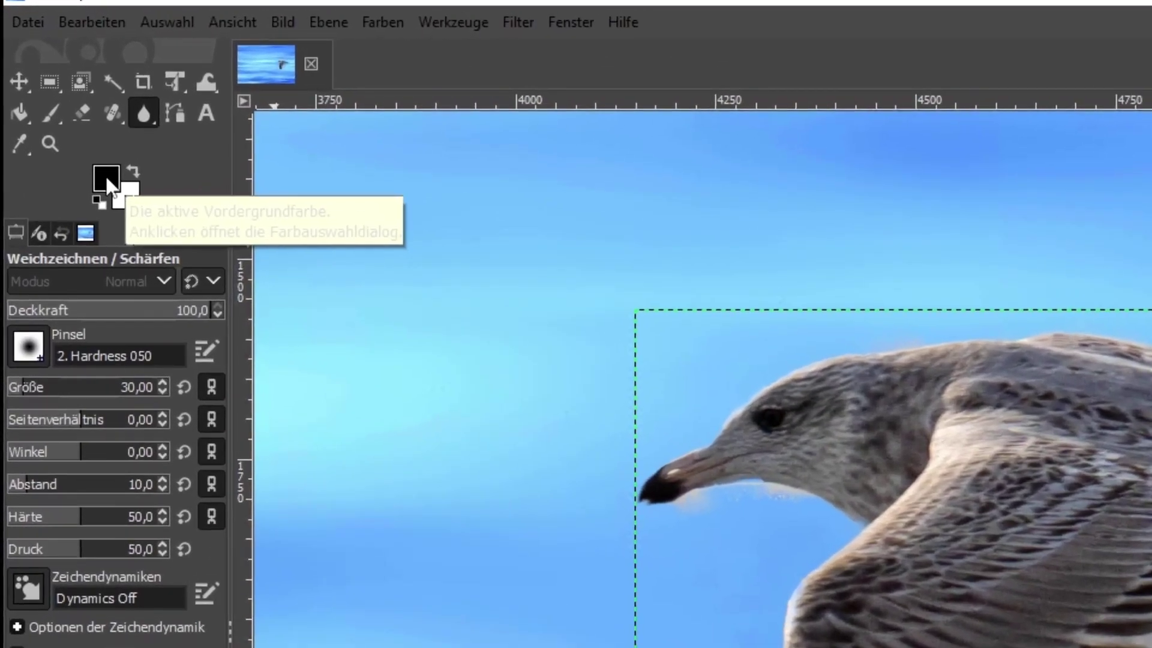
click(134, 172)
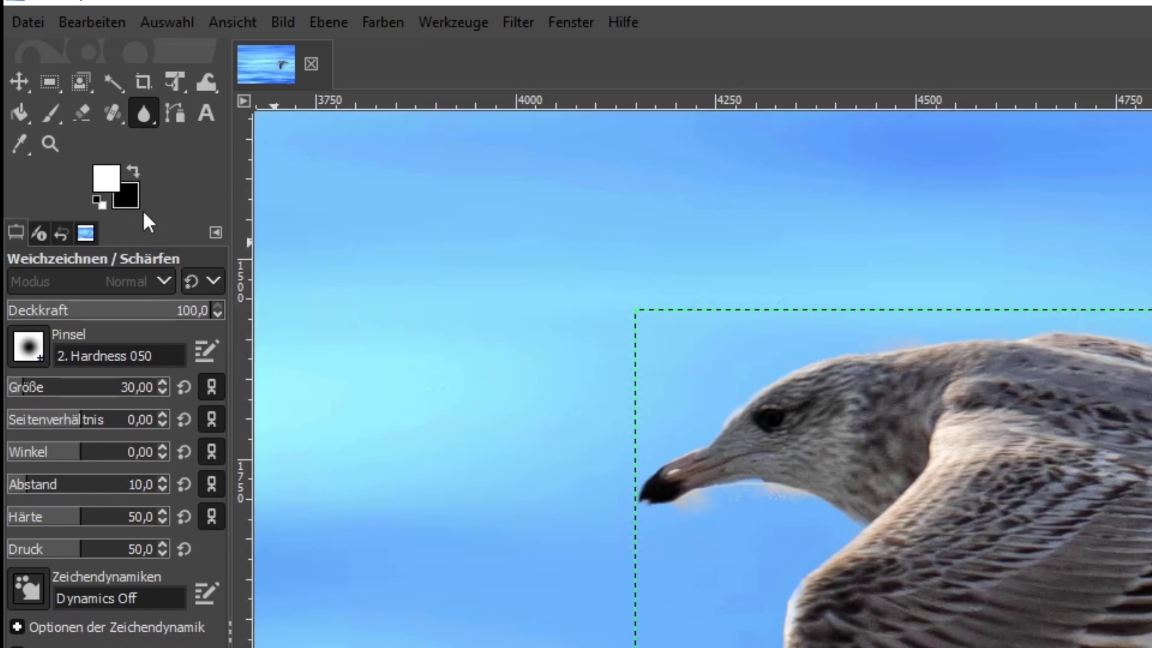
click(133, 172)
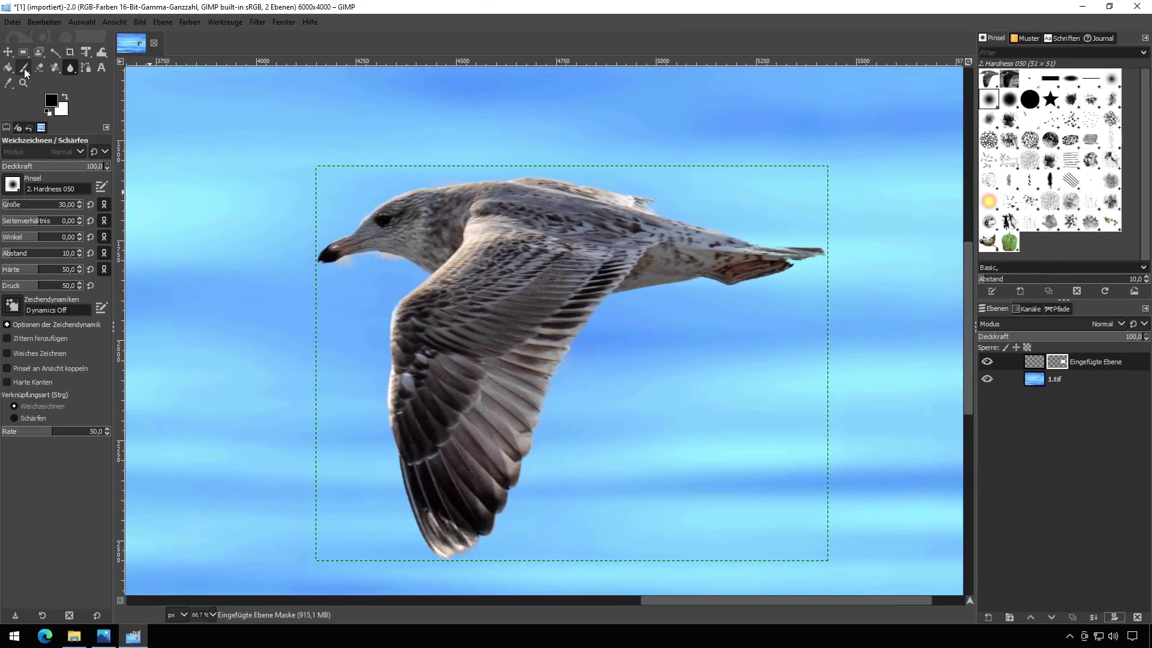
click(24, 68)
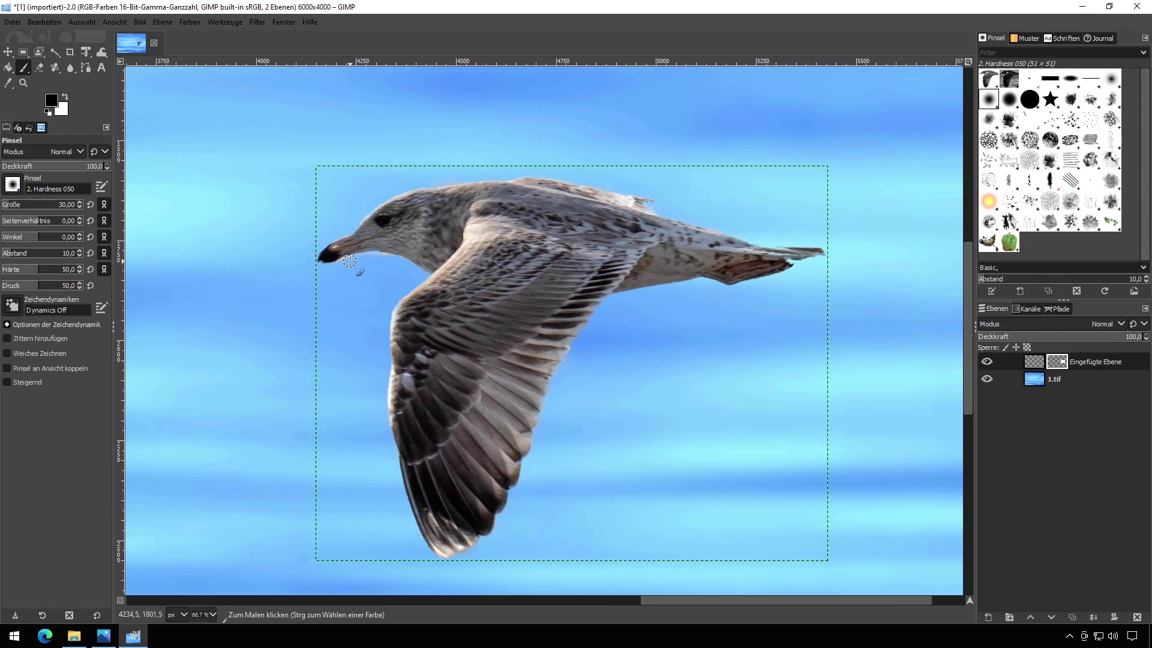
click(391, 271)
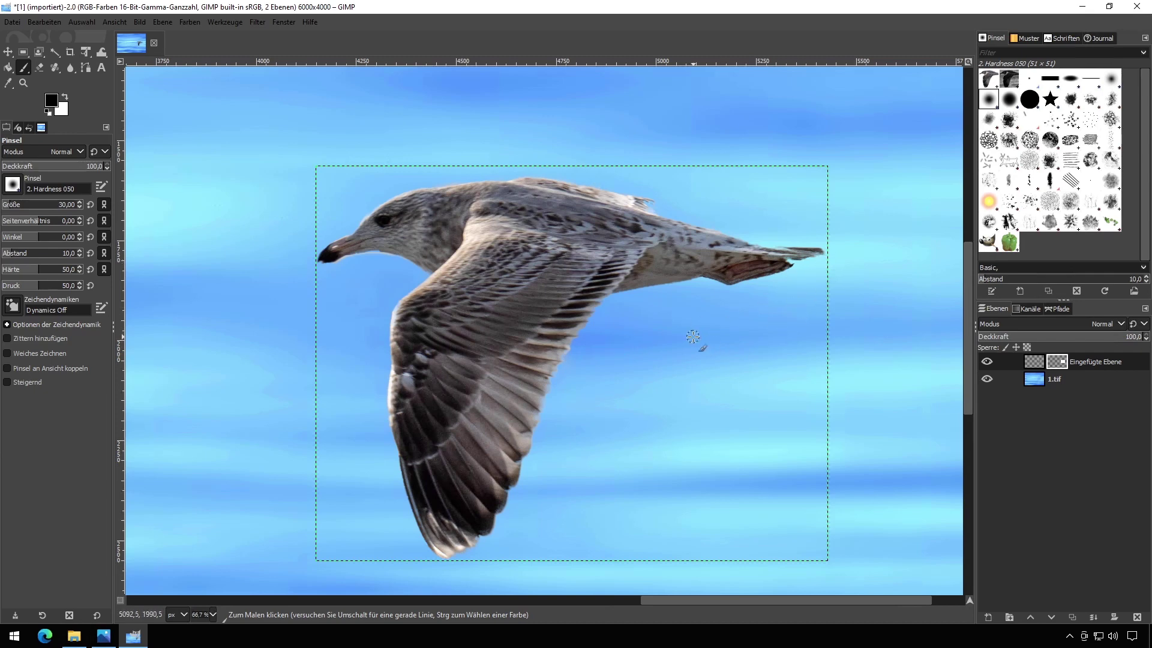
click(1033, 367)
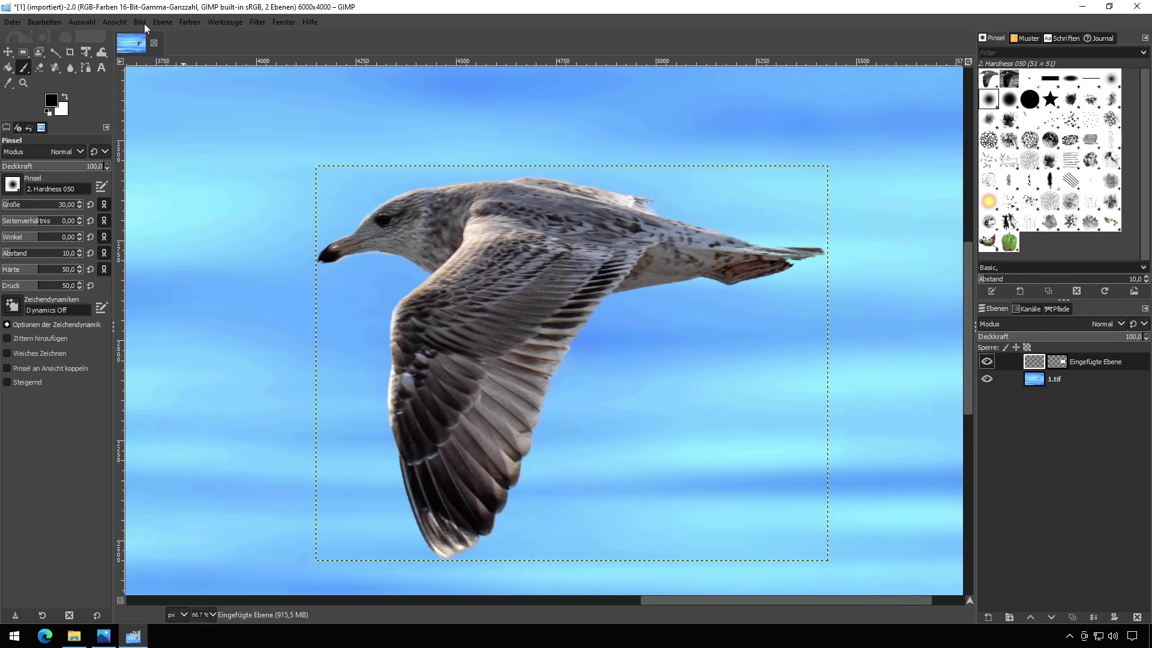
Lower the seagull layer's intended colour temperature to about 6048.
click(185, 23)
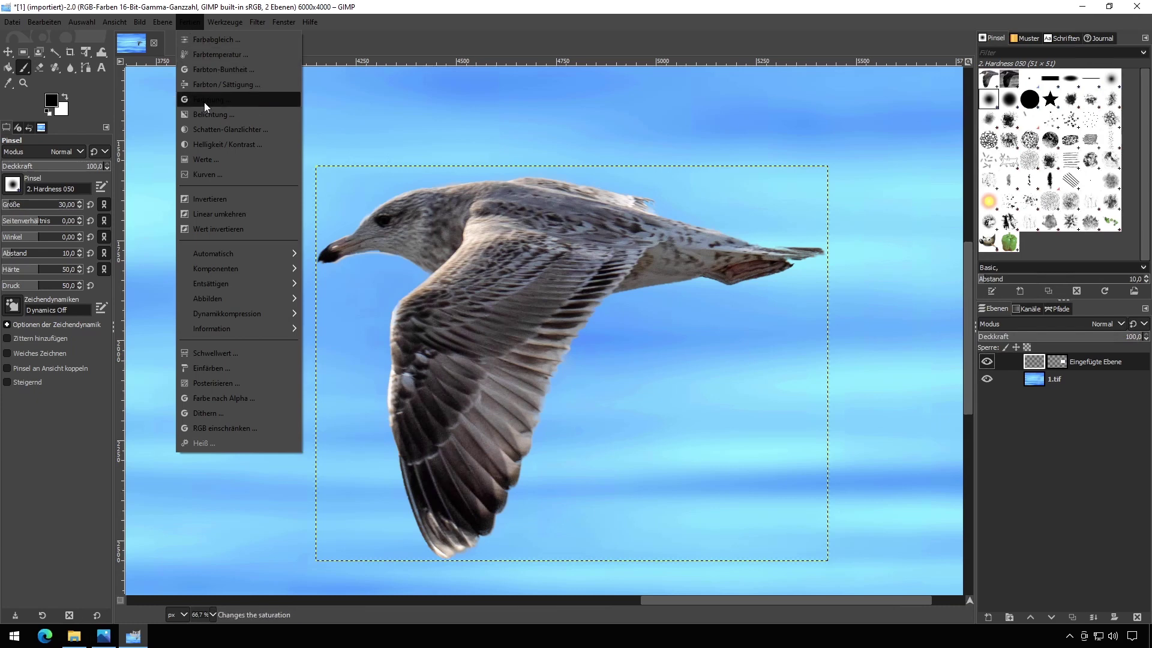
click(217, 55)
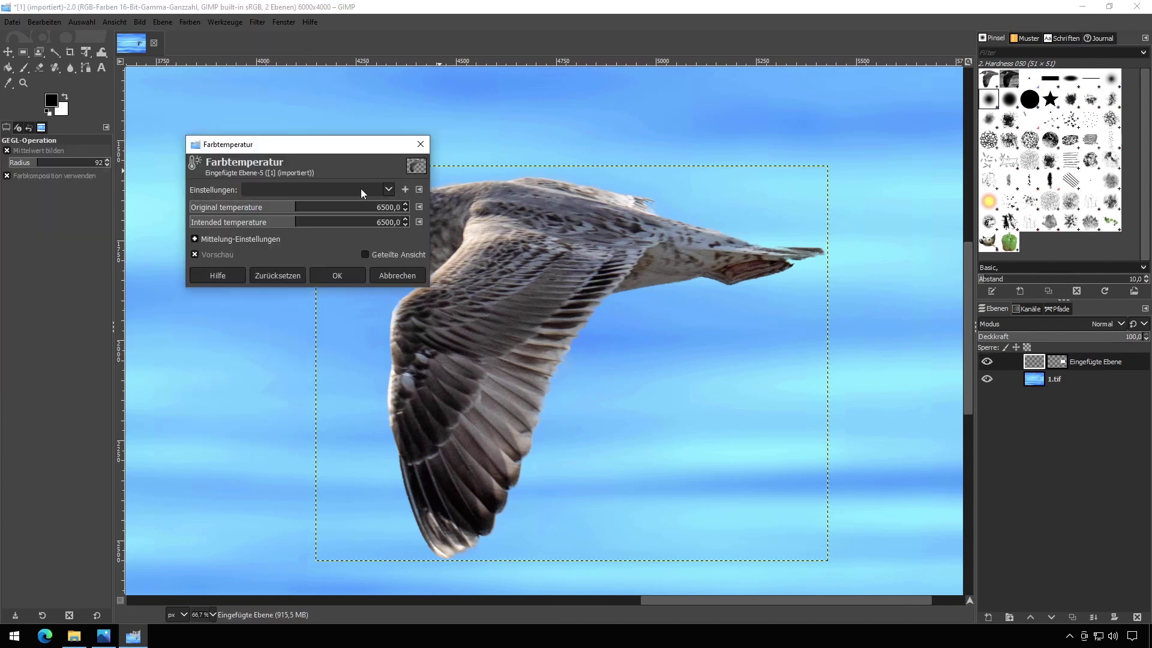
drag(292, 226, 286, 224)
key(Return)
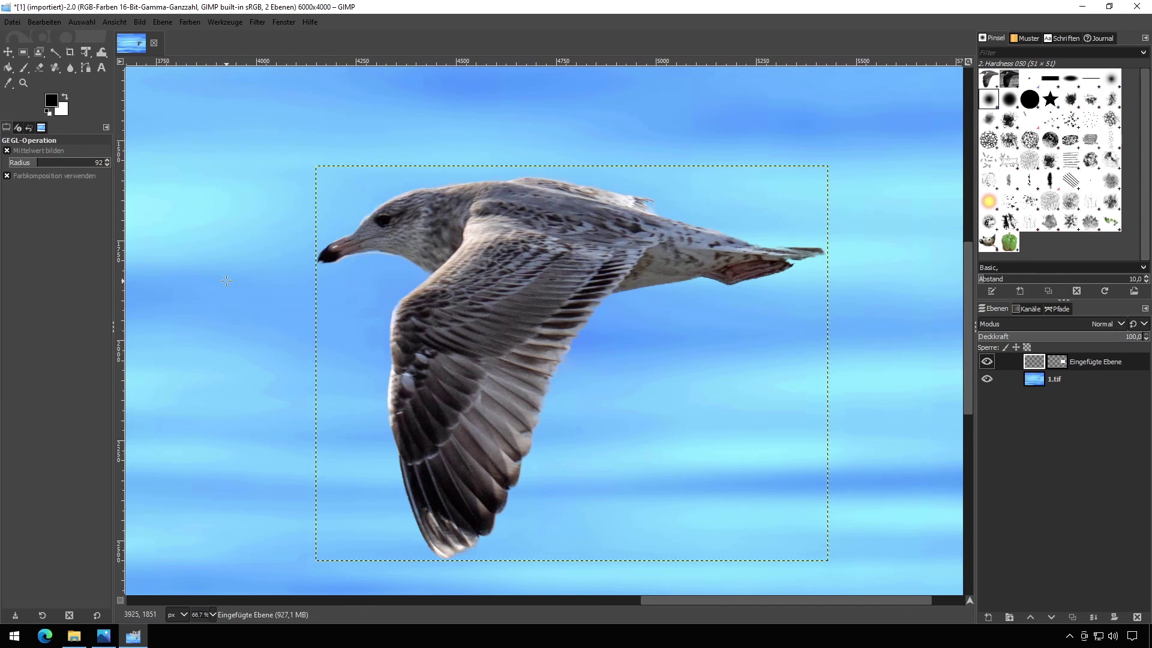
Fit the whole composite in the window and bring up the original photo for comparison.
scroll(226, 280, down, 1)
scroll(227, 280, down, 2)
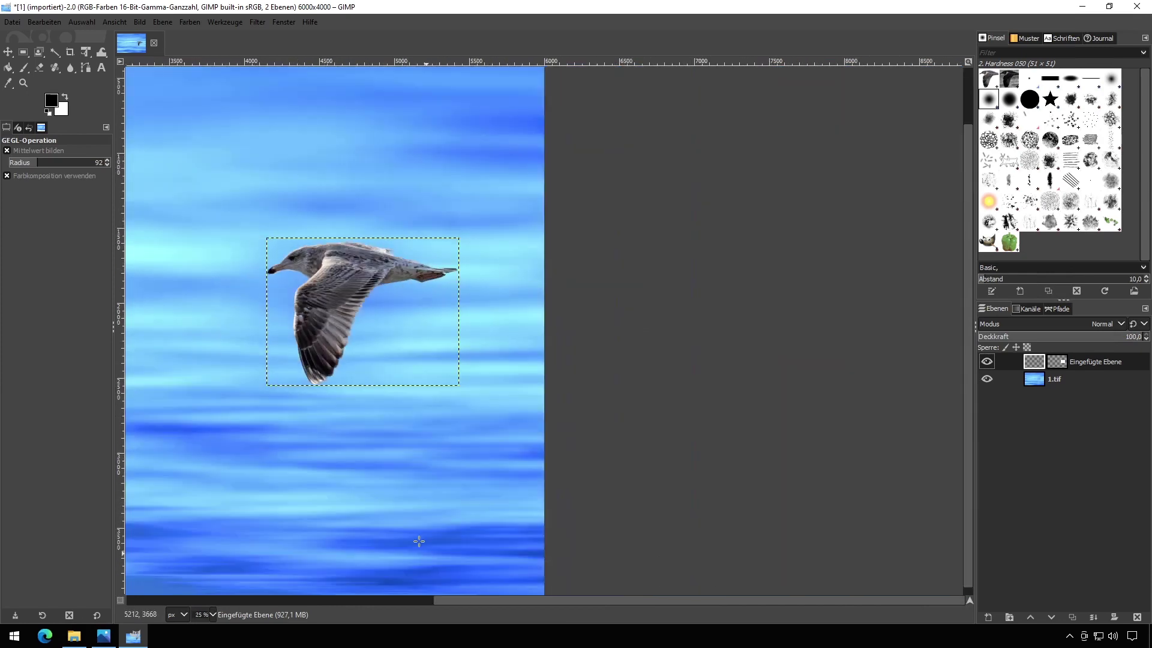
scroll(420, 539, down, 3)
key(shift+ctrl+j)
scroll(725, 535, down, 2)
key(Page_Down)
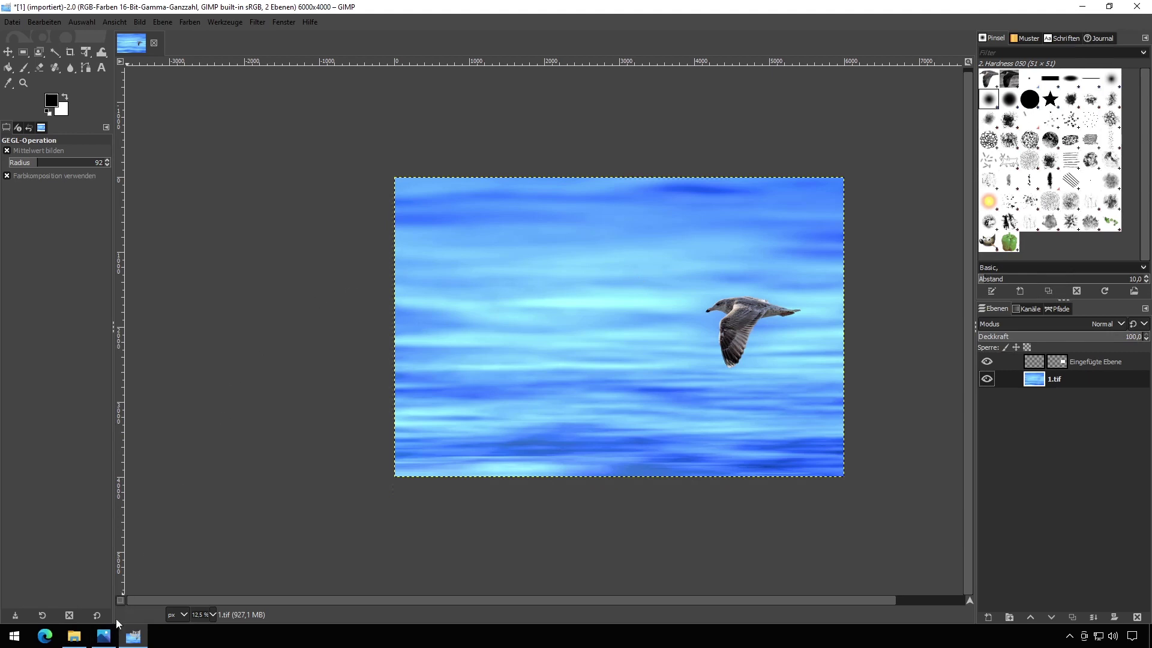
click(103, 635)
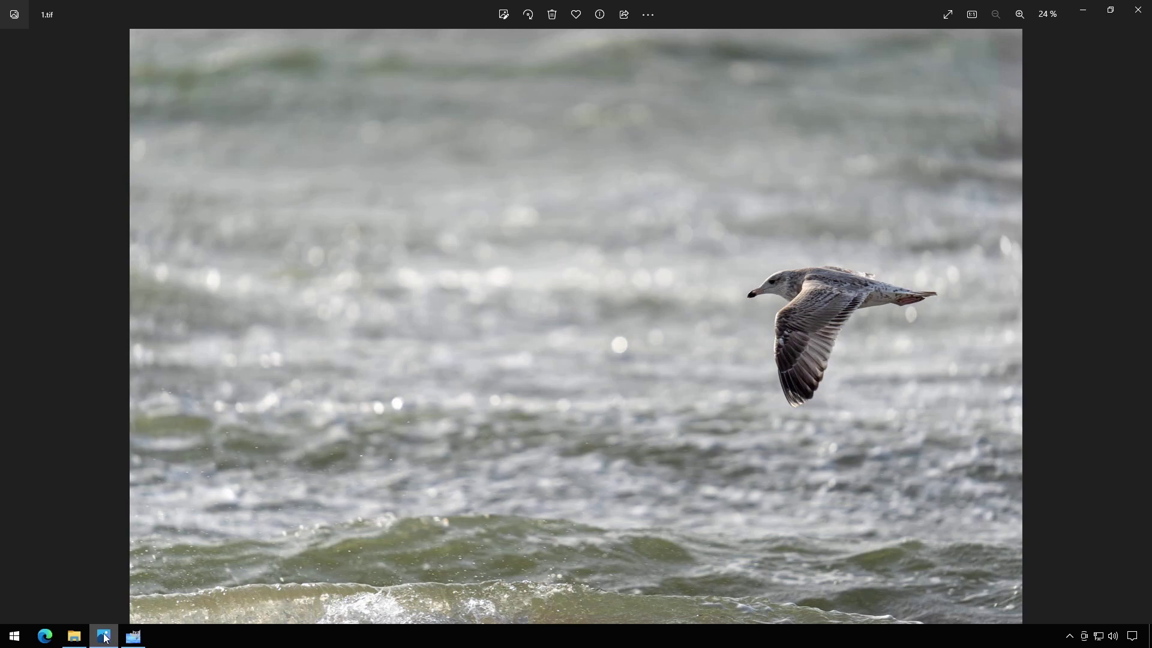
click(104, 636)
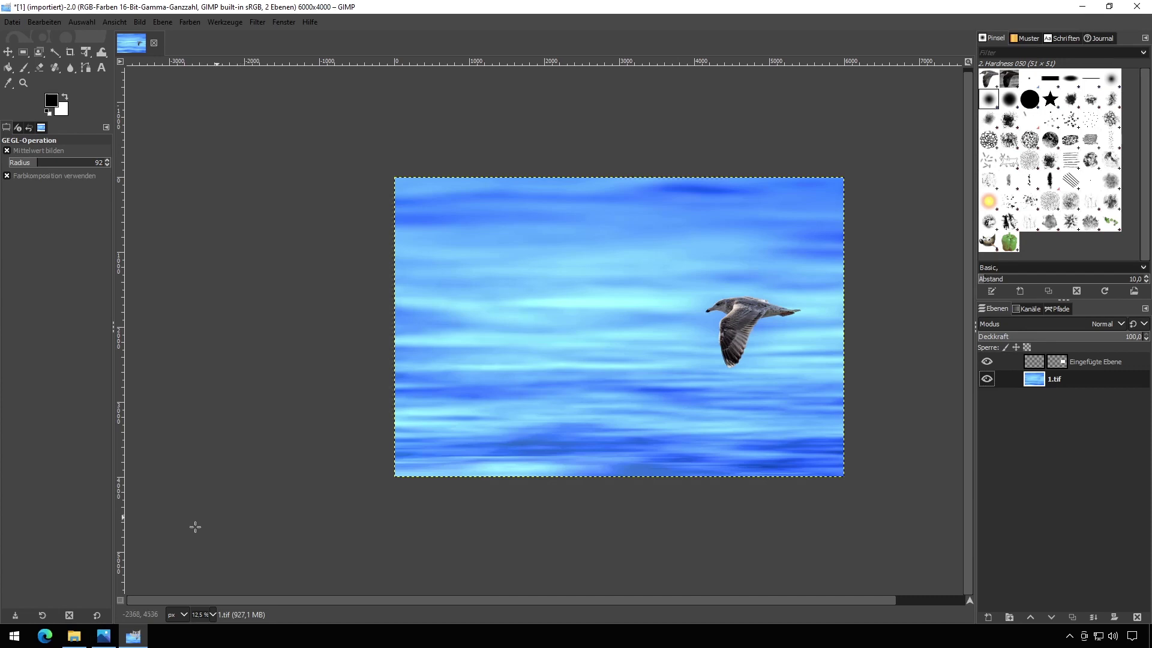
click(107, 635)
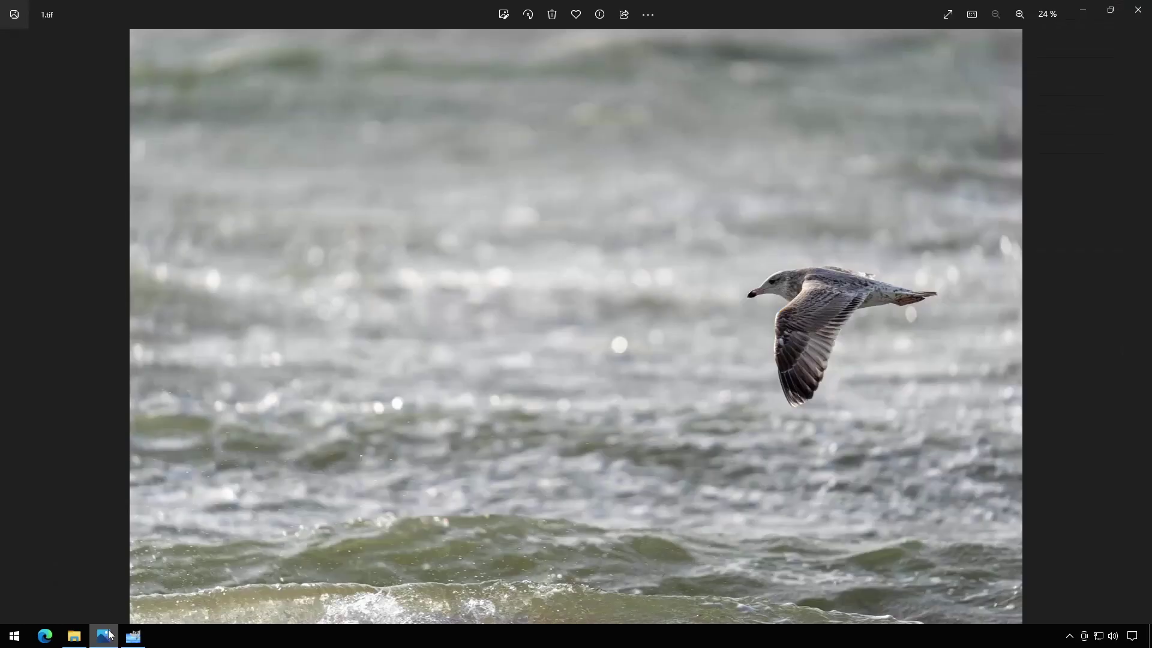
key(Right)
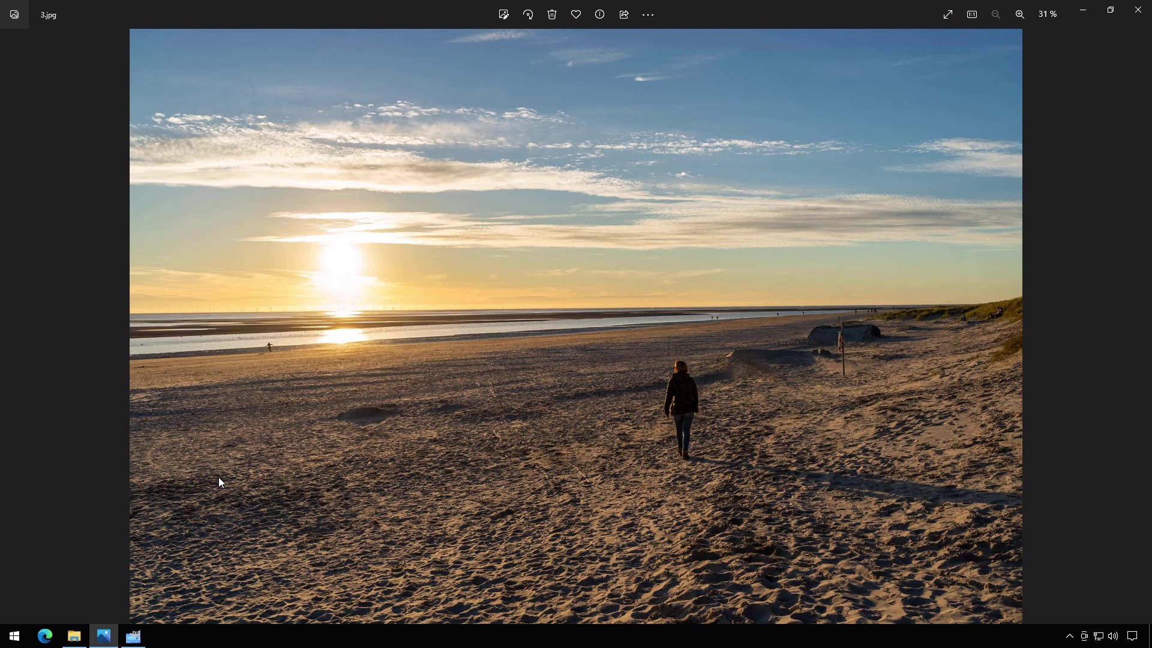
key(Right)
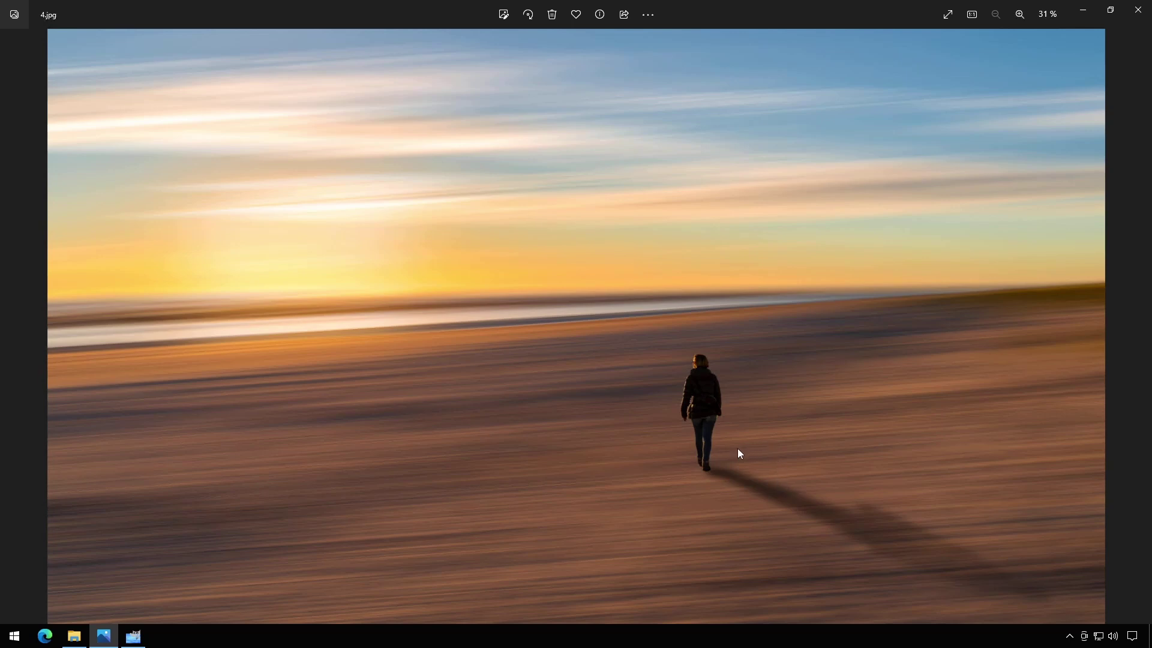
key(Left)
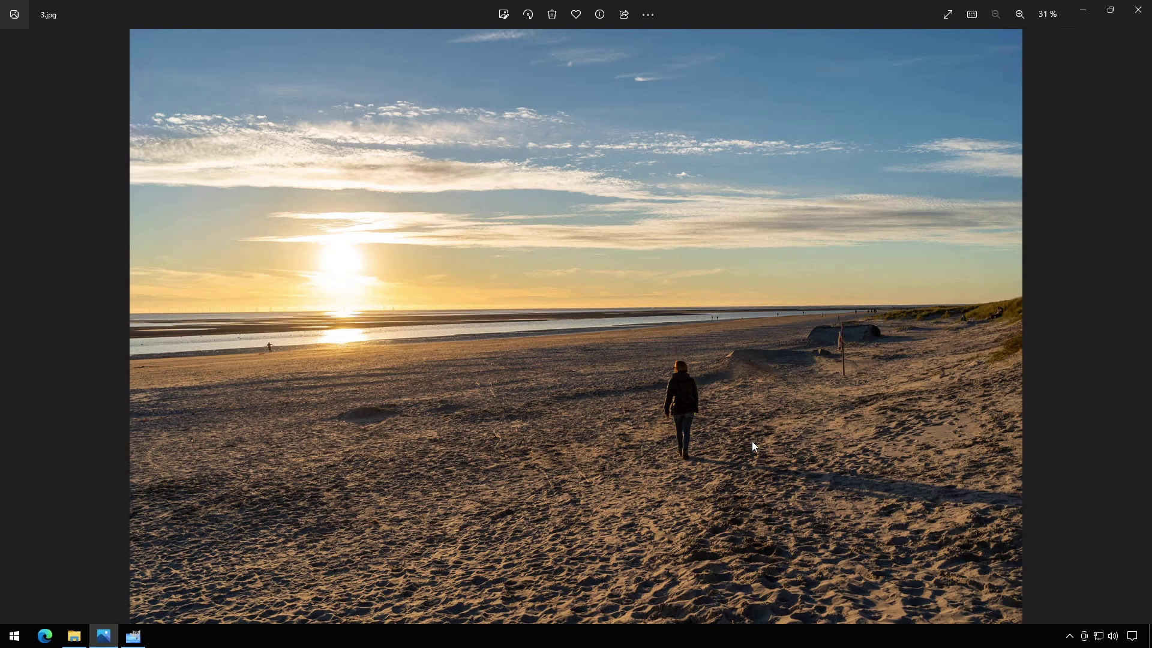
key(Right)
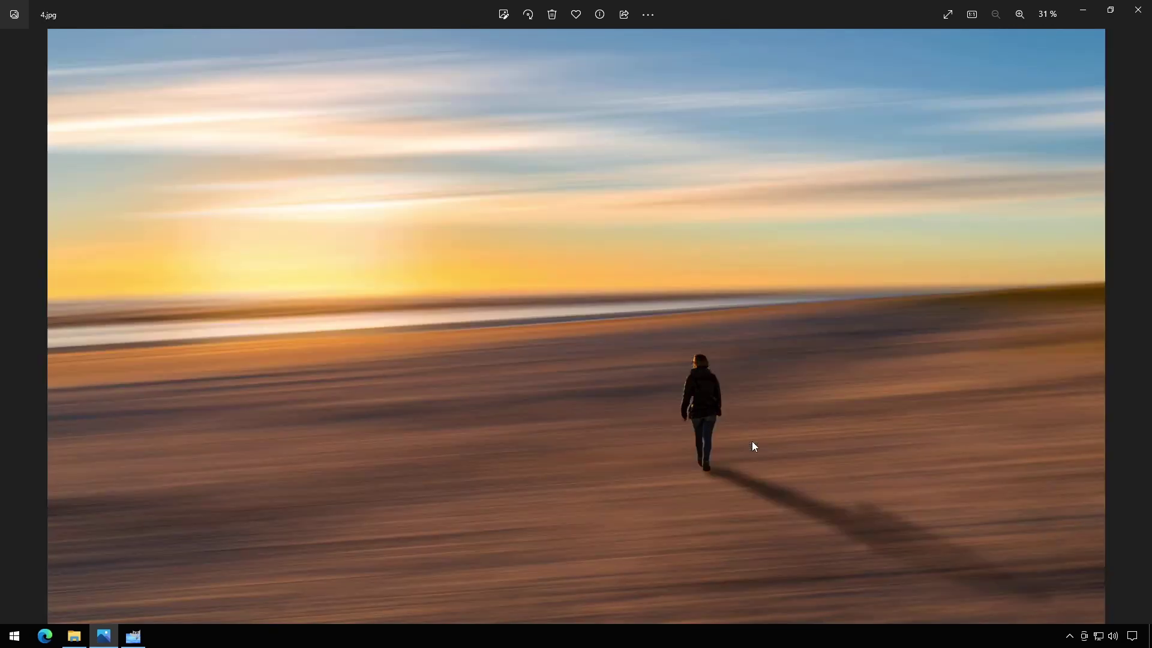
click(133, 635)
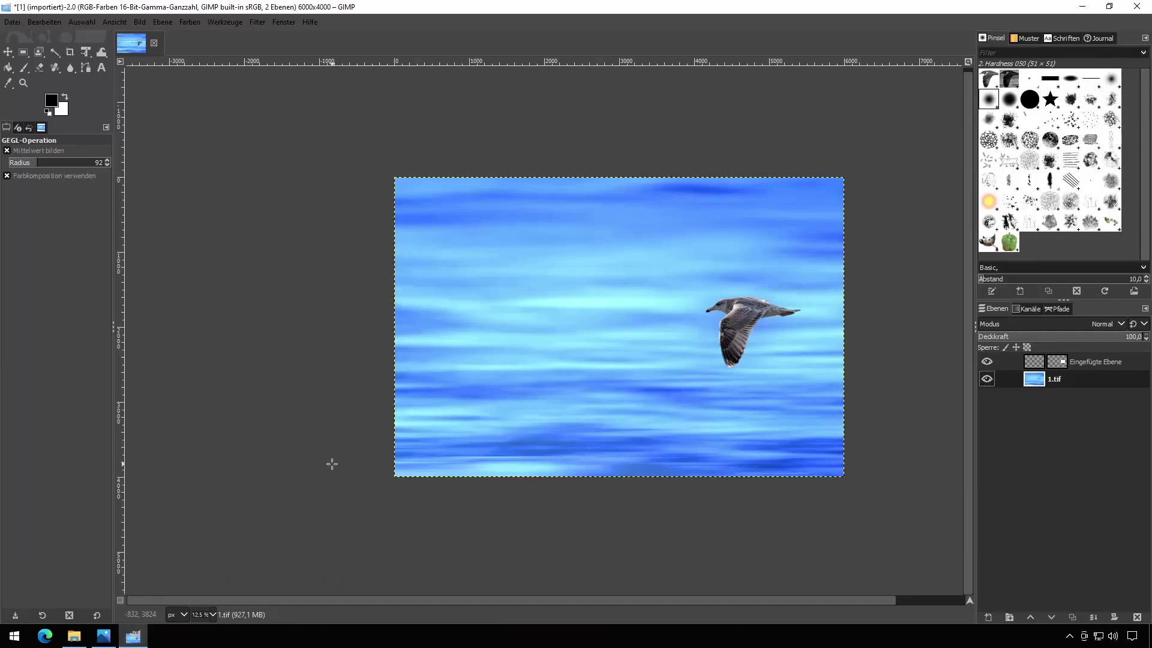